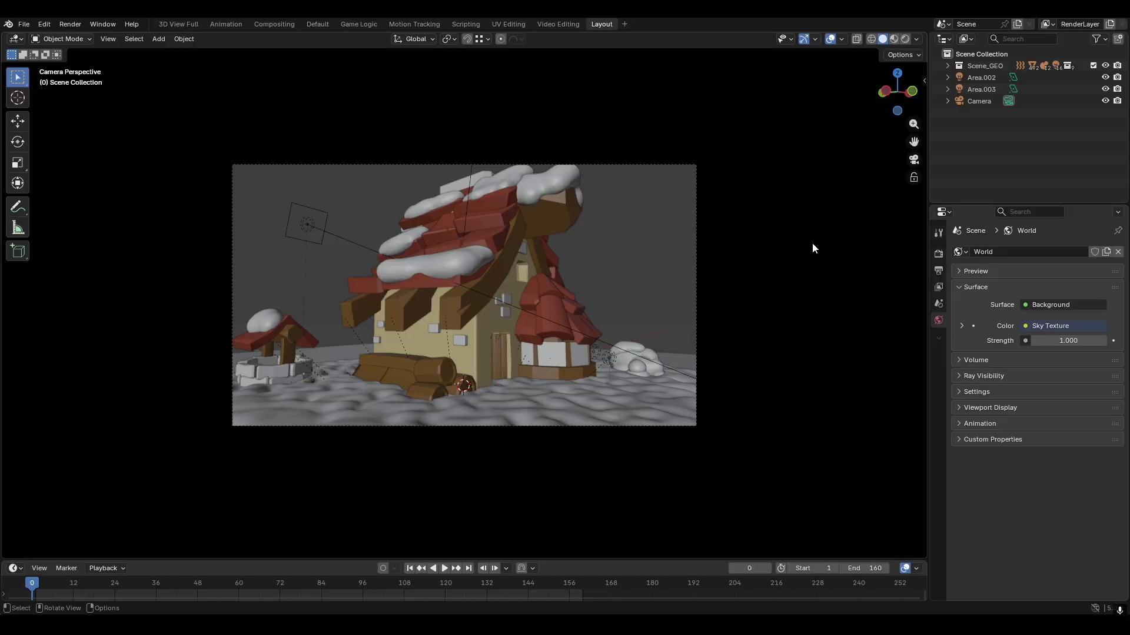
Hide the Scene_GEO collection and orbit the viewport out of the camera view.
click(1105, 65)
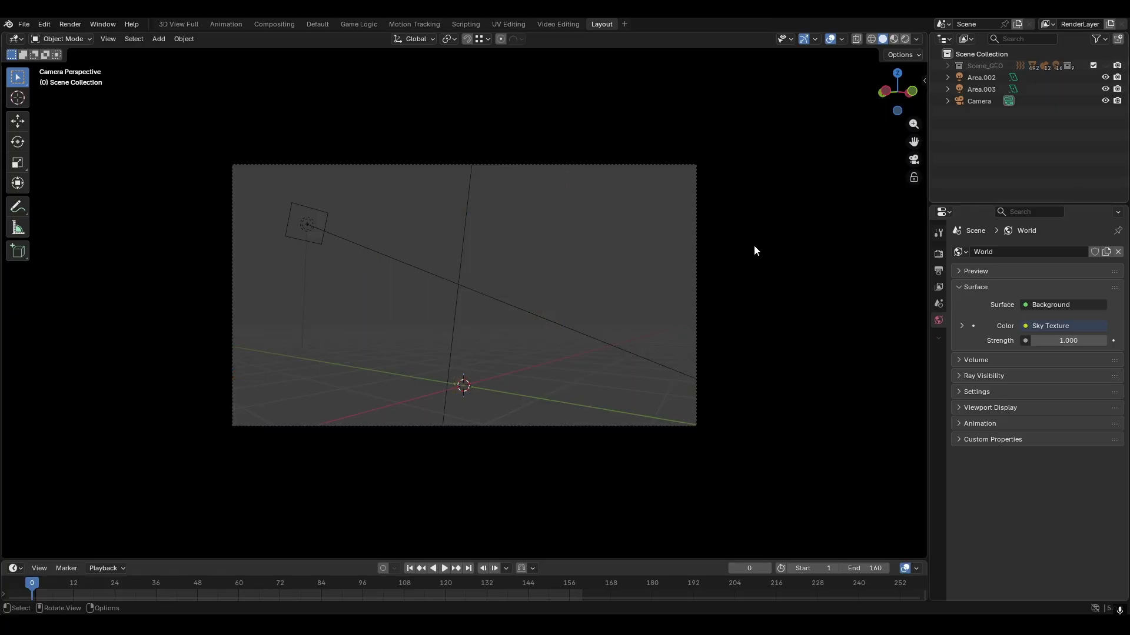
middle_drag(754, 245, 689, 295)
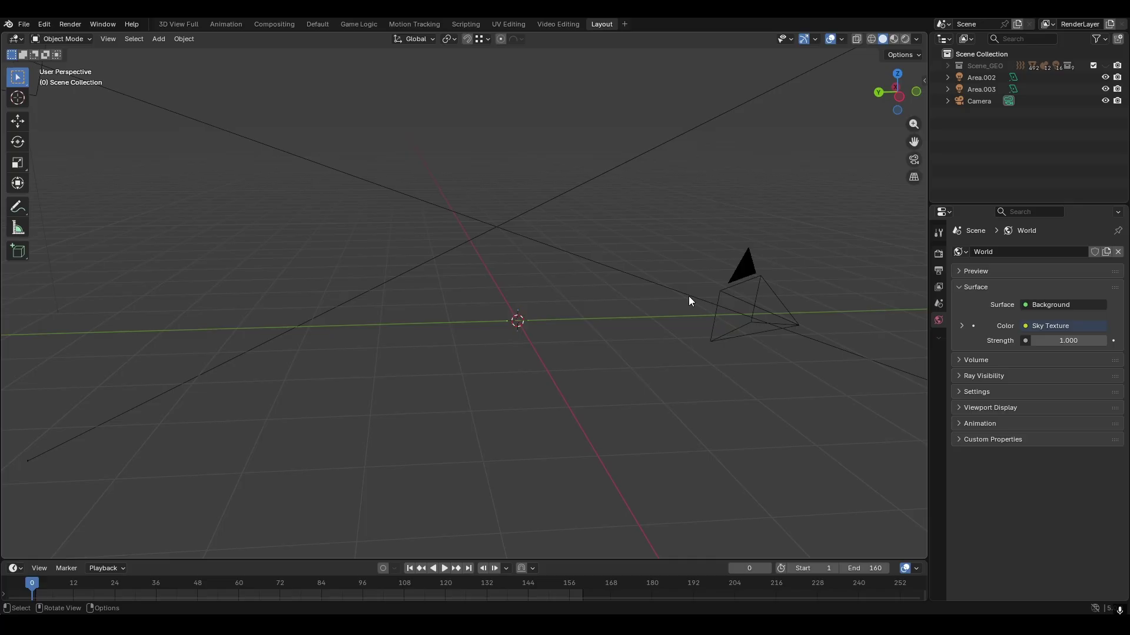
Add a UV sphere and give it a Displace modifier.
key(shift+a)
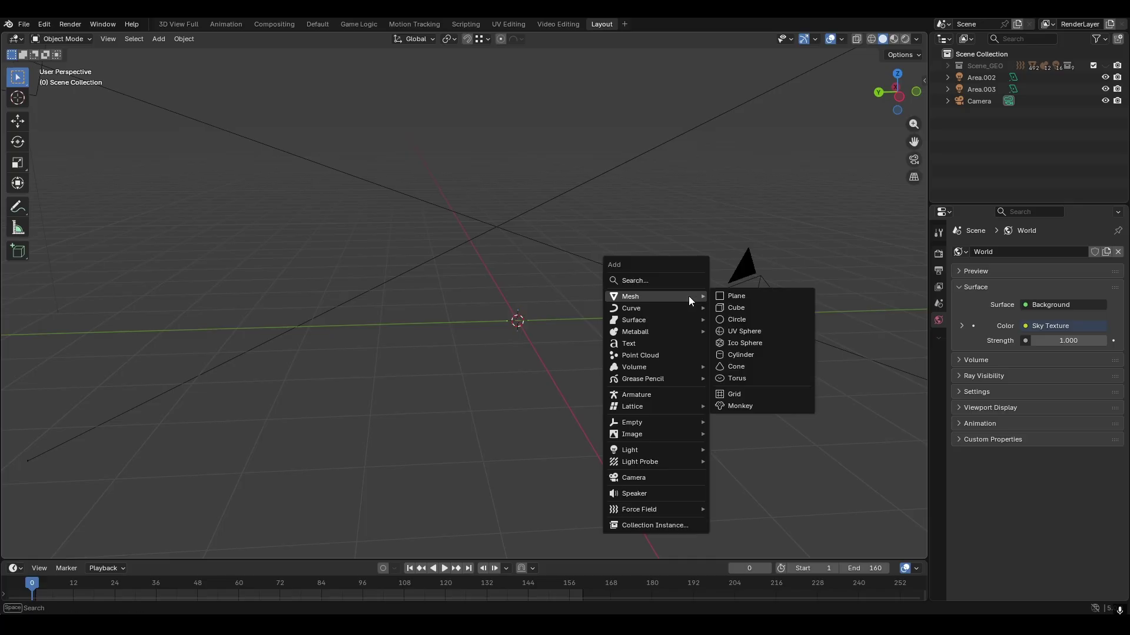
click(743, 331)
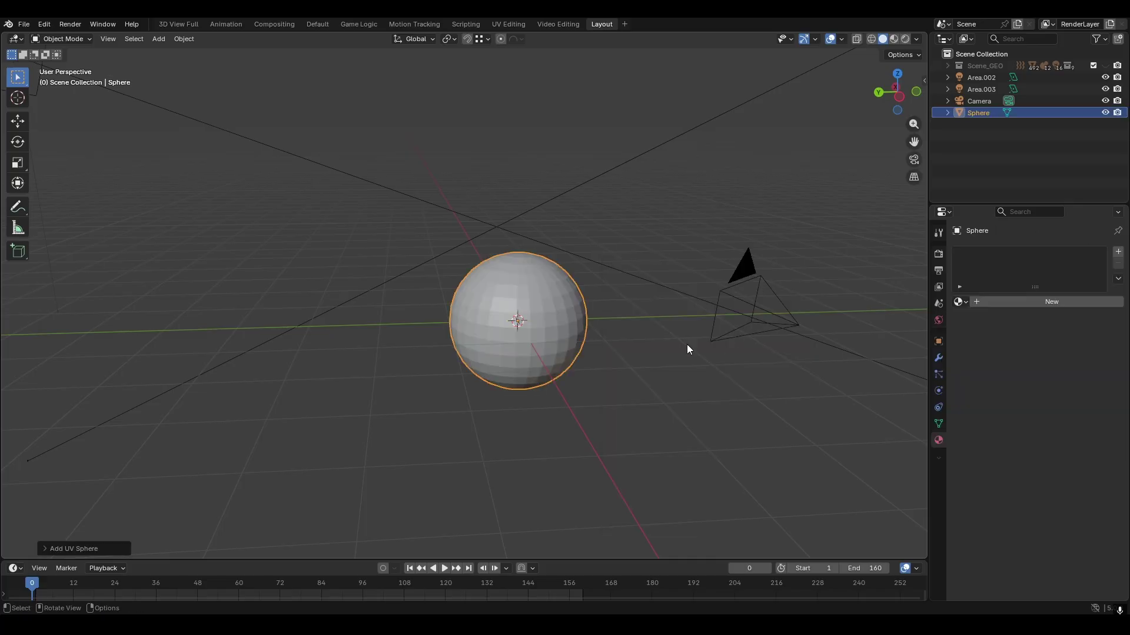
click(940, 358)
click(1032, 252)
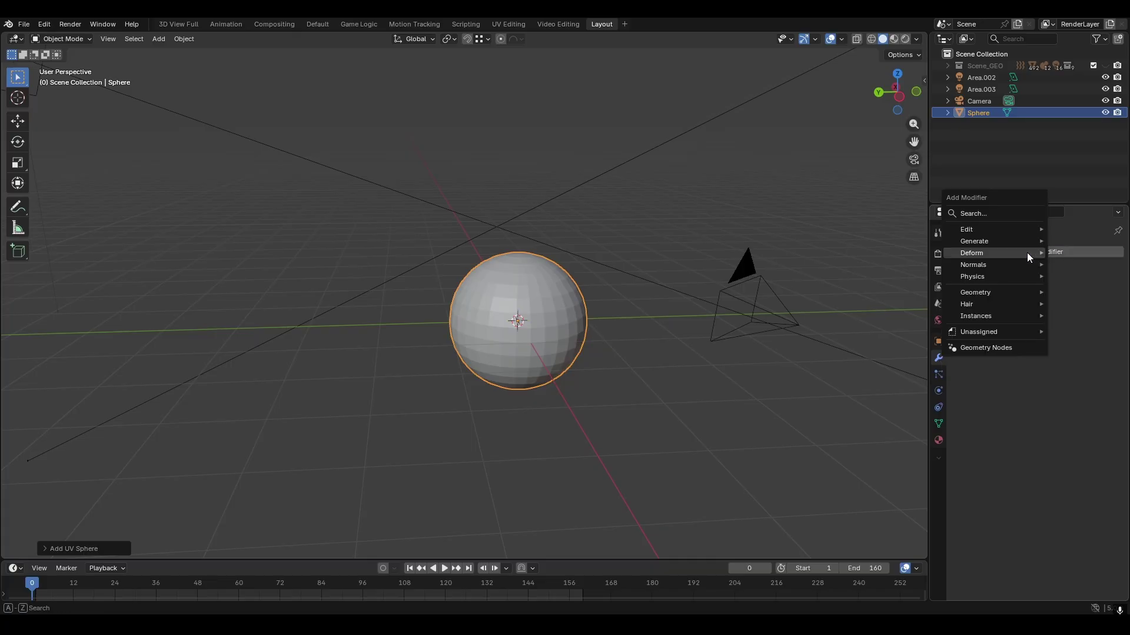
mouse_move(1026, 254)
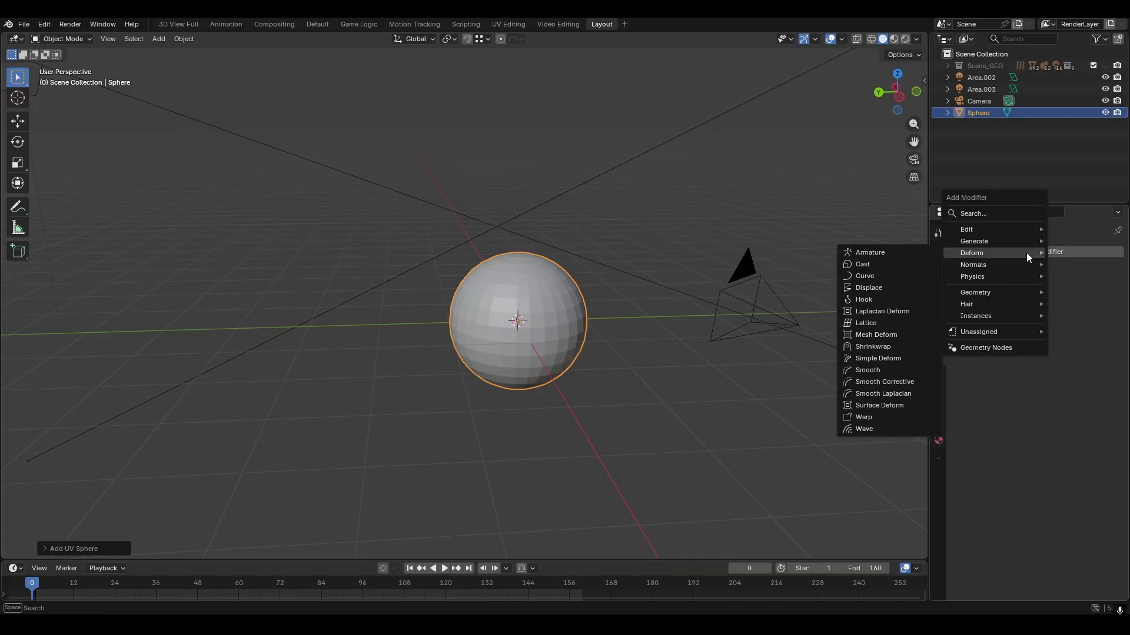
click(876, 290)
Drive the displacement with a new Clouds texture of size 0.77 and strength 0.5.
click(1029, 288)
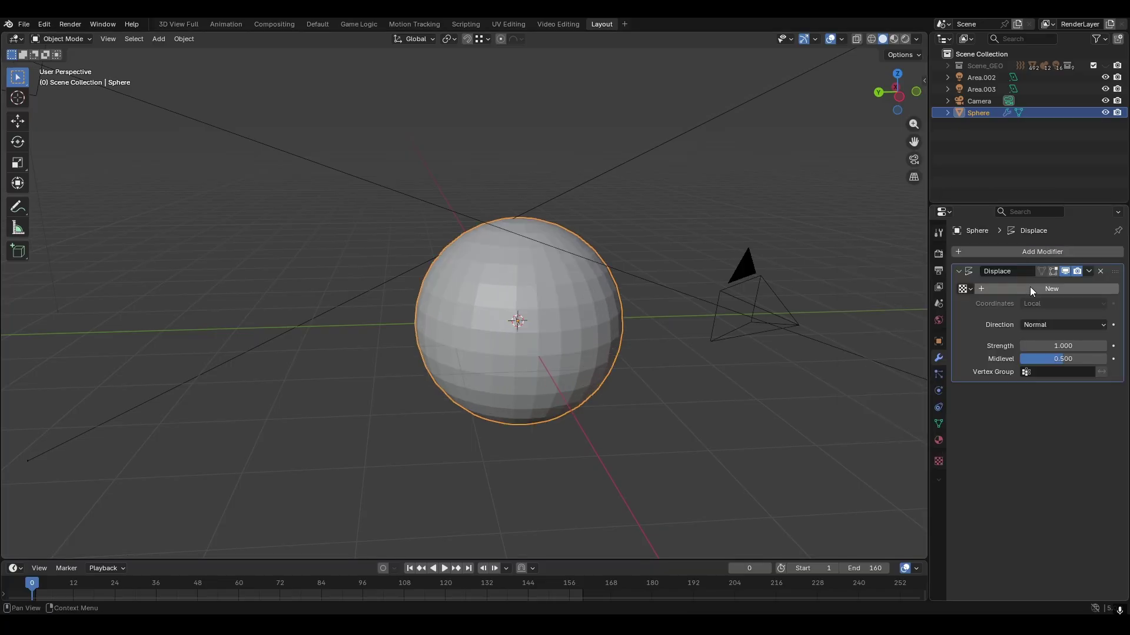
click(938, 462)
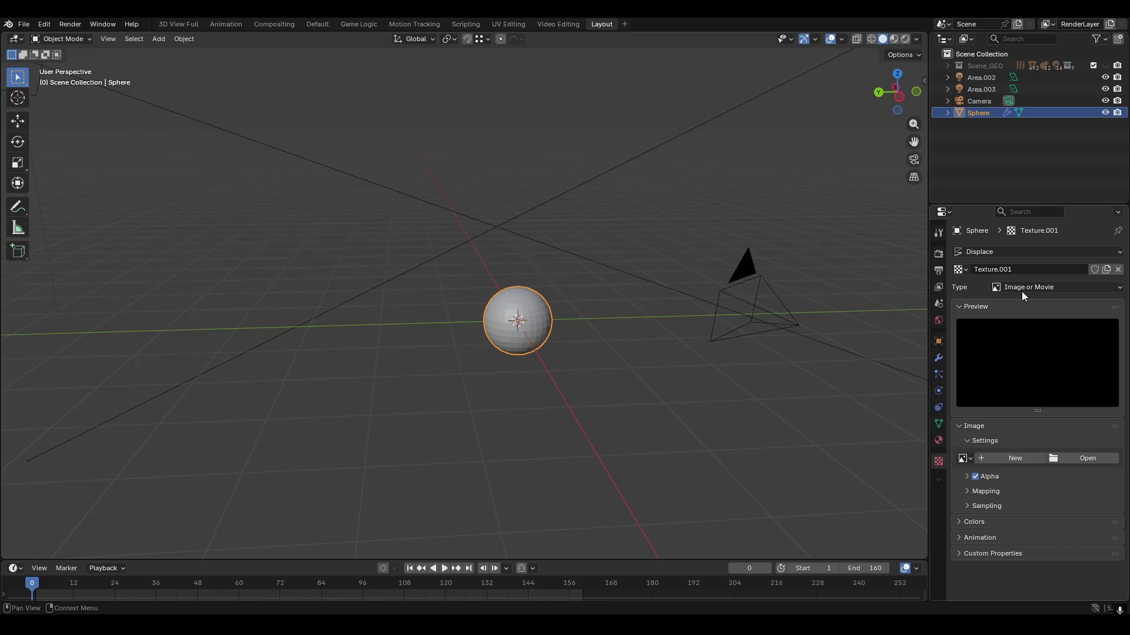
click(1090, 285)
click(1047, 326)
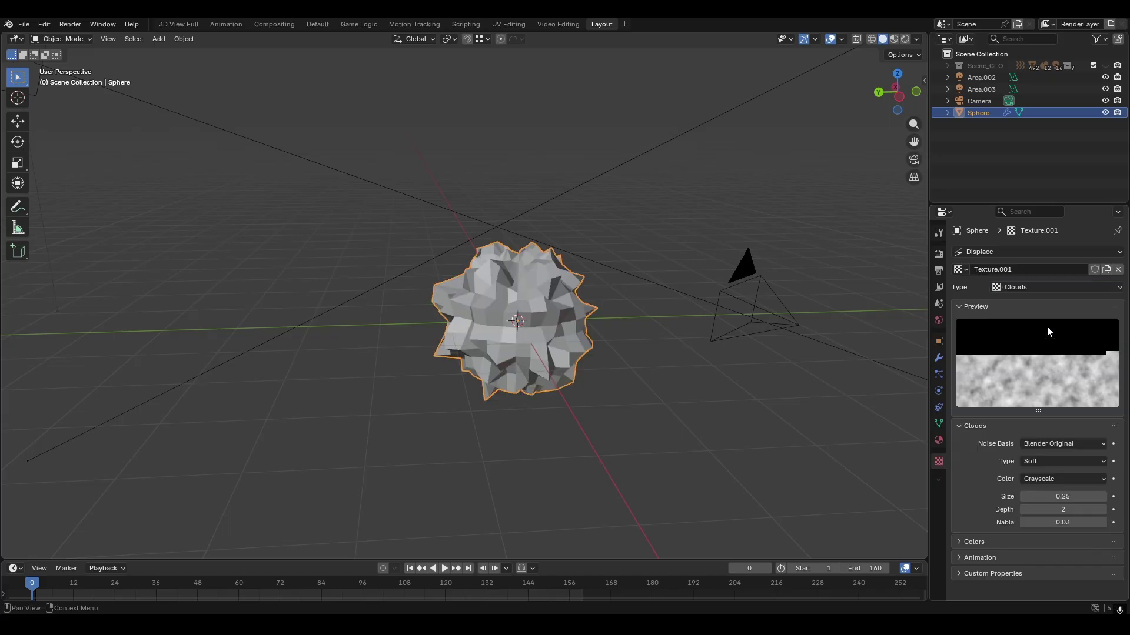
drag(1063, 496, 1118, 496)
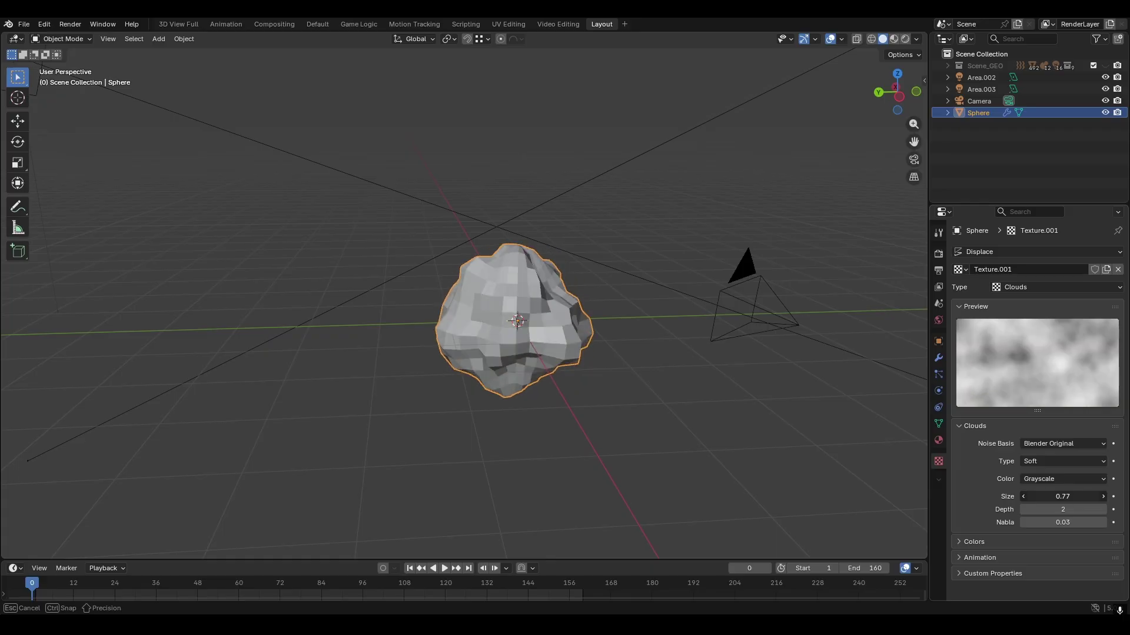
click(937, 358)
mouse_move(1077, 346)
mouse_down()
mouse_move(1035, 346)
mouse_move(1056, 345)
mouse_up()
middle_drag(675, 394, 612, 421)
Shade the sphere smooth and give it a new material named 'snowflake'.
right_click(551, 280)
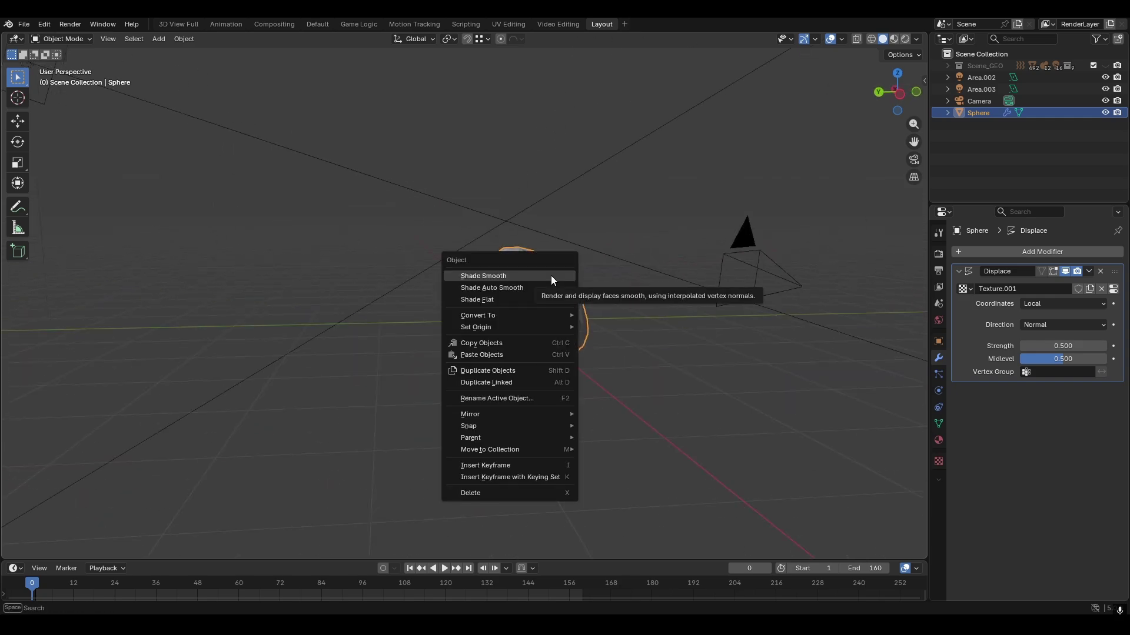
click(551, 276)
click(942, 434)
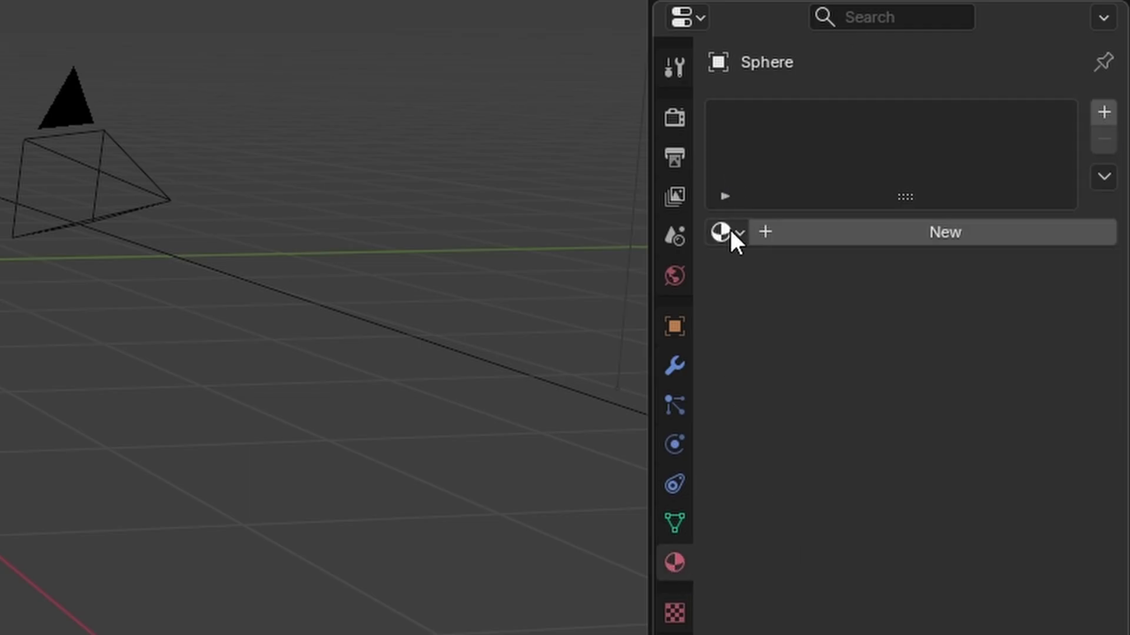
click(838, 234)
click(841, 234)
text(s)
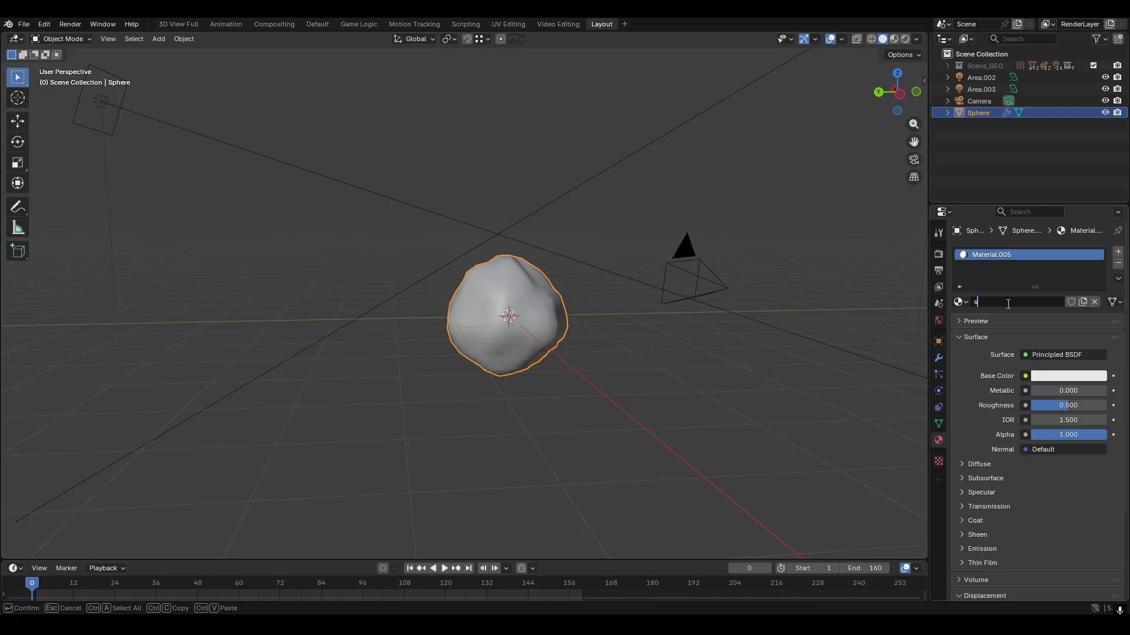
text(nowflake)
key(Return)
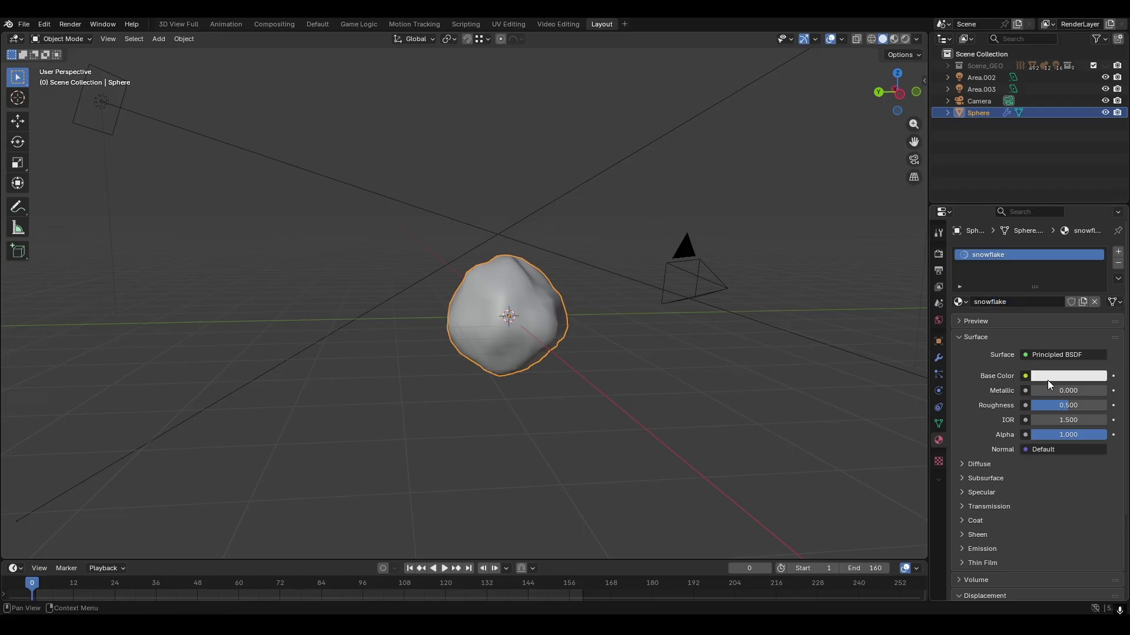
Set the snowflake material's roughness to 0.1 and switch the viewport to rendered shading.
drag(1079, 404, 1049, 404)
key(z)
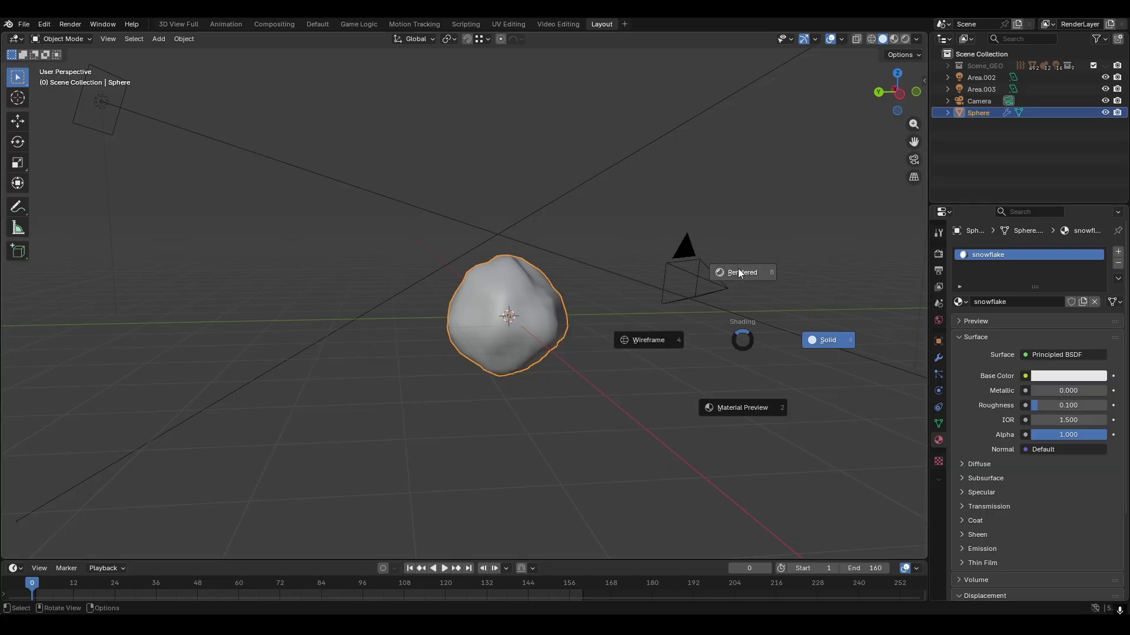
click(738, 268)
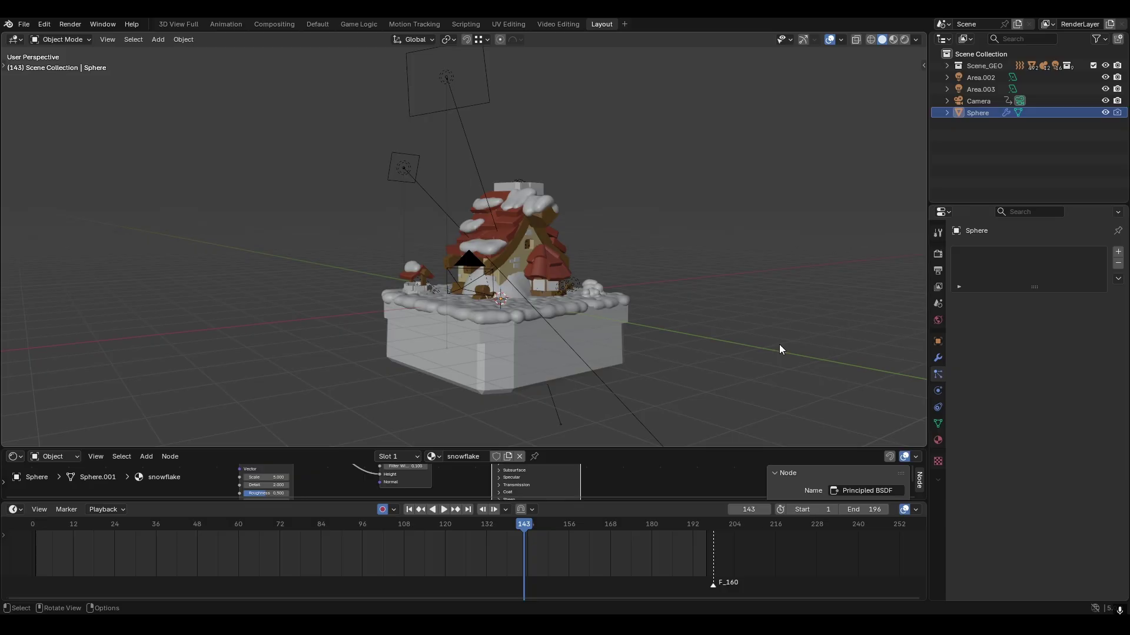
Add a plane mesh to the scene.
key(shift+a)
mouse_move(722, 329)
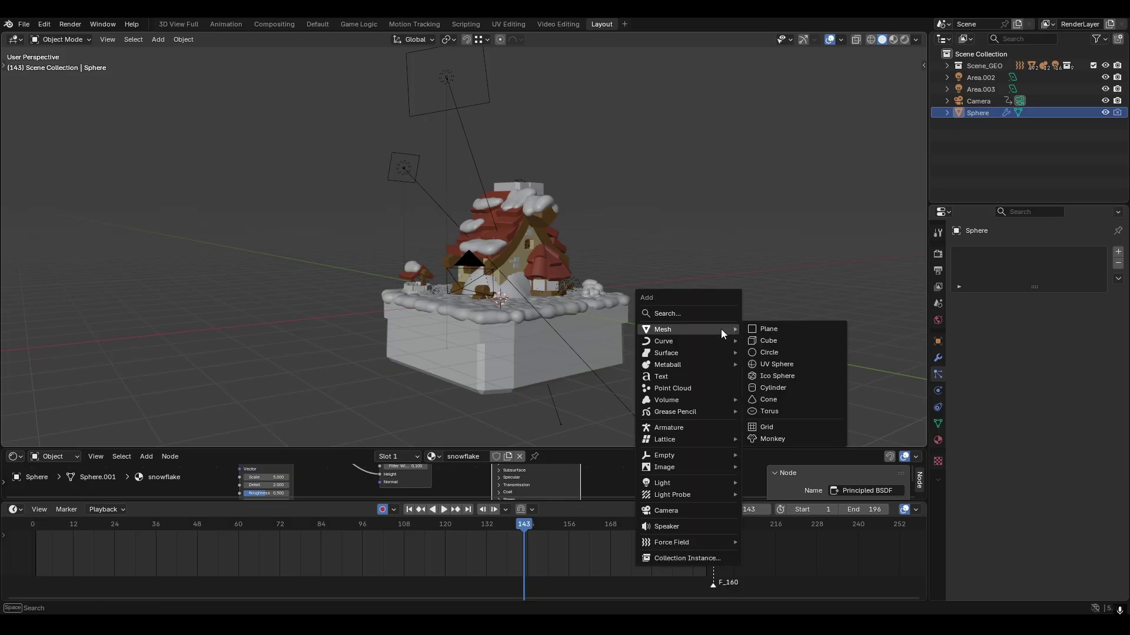
click(771, 330)
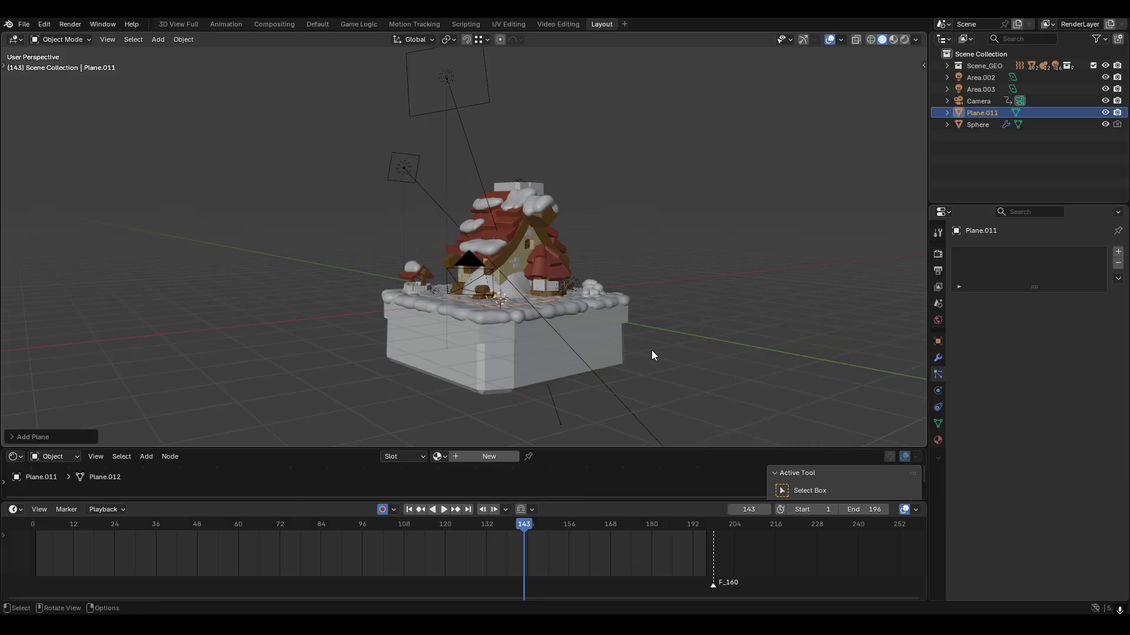
scroll(651, 351, down, 1)
Raise the plane along Z high above the cottage and scale it up to cover the scene.
key(g)
key(z)
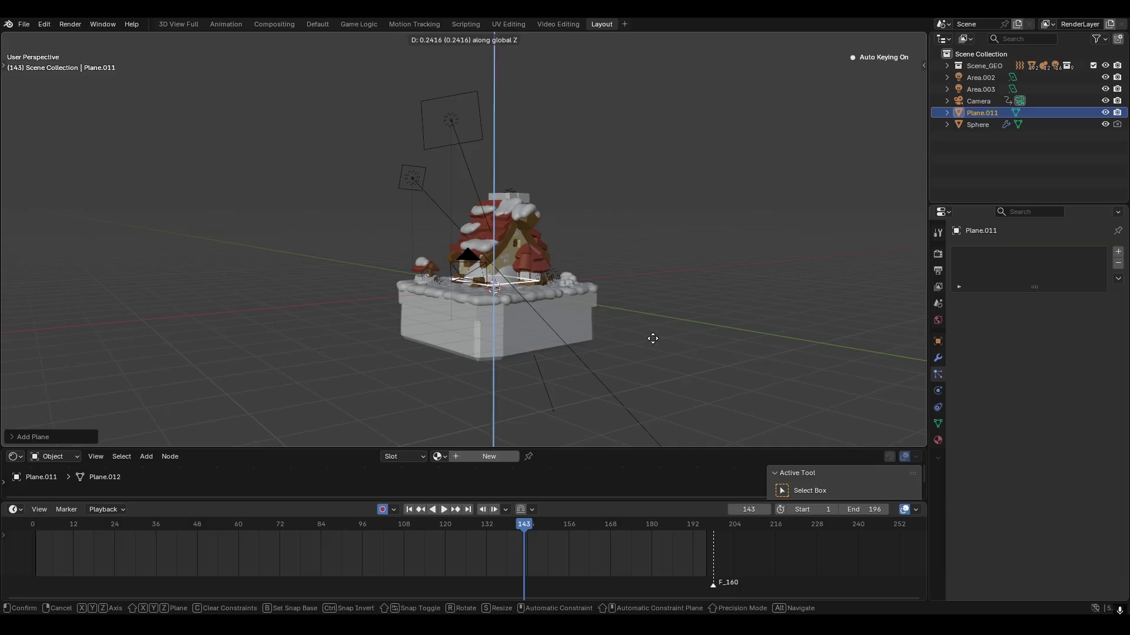
click(657, 173)
middle_drag(658, 173, 552, 230)
key(s)
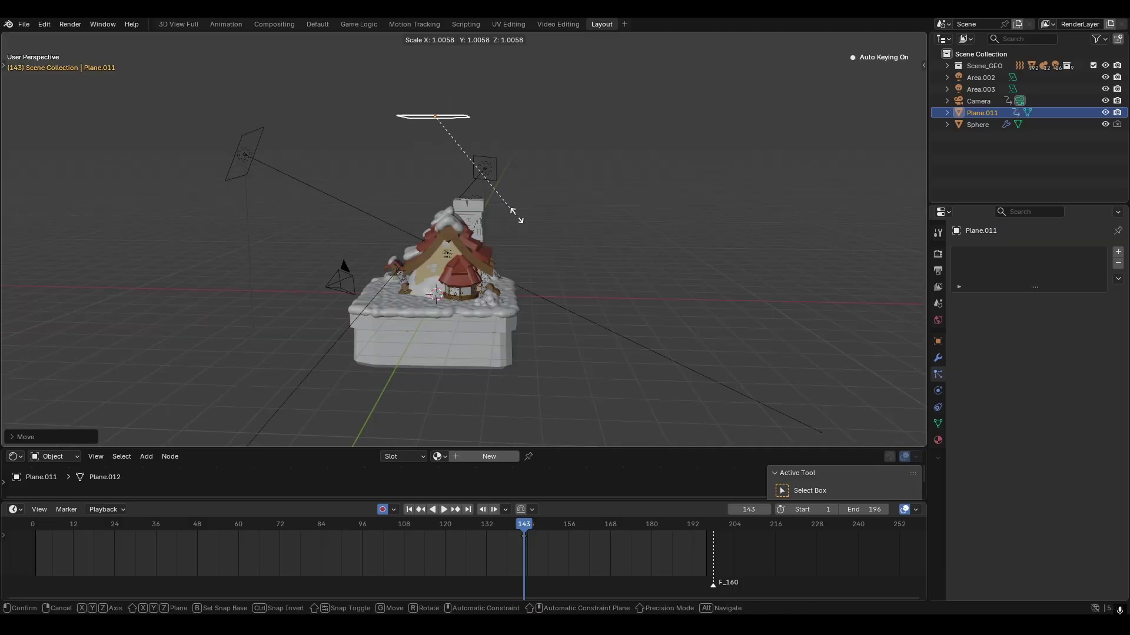
click(840, 286)
middle_drag(839, 293, 650, 187)
scroll(654, 248, down, 3)
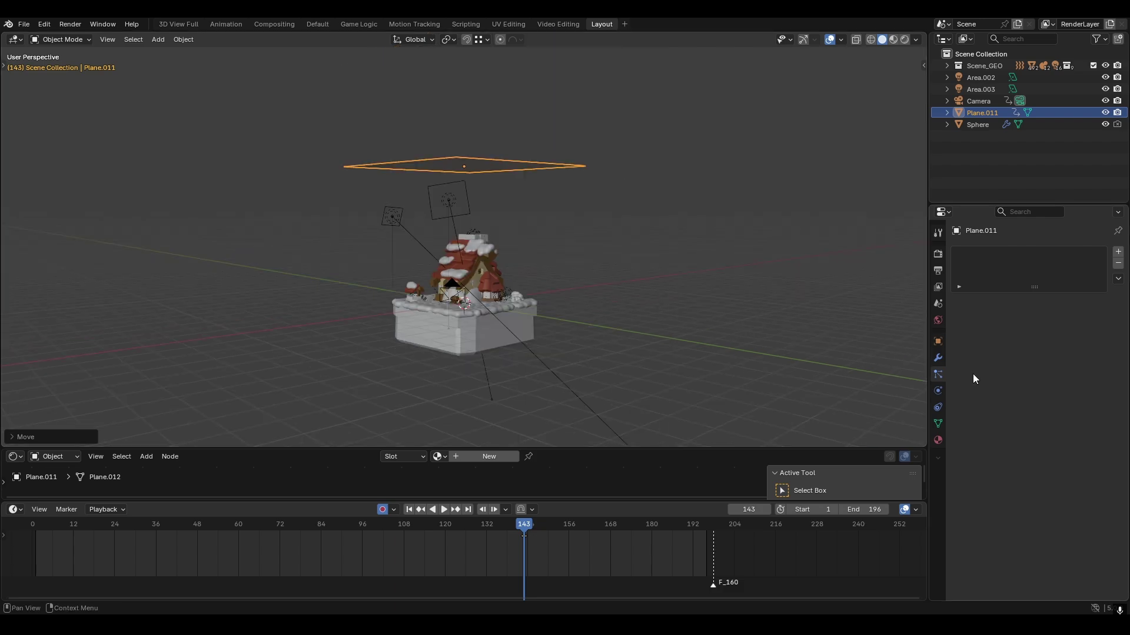
Add a particle system to the plane and play the animation to watch it emit.
click(1118, 252)
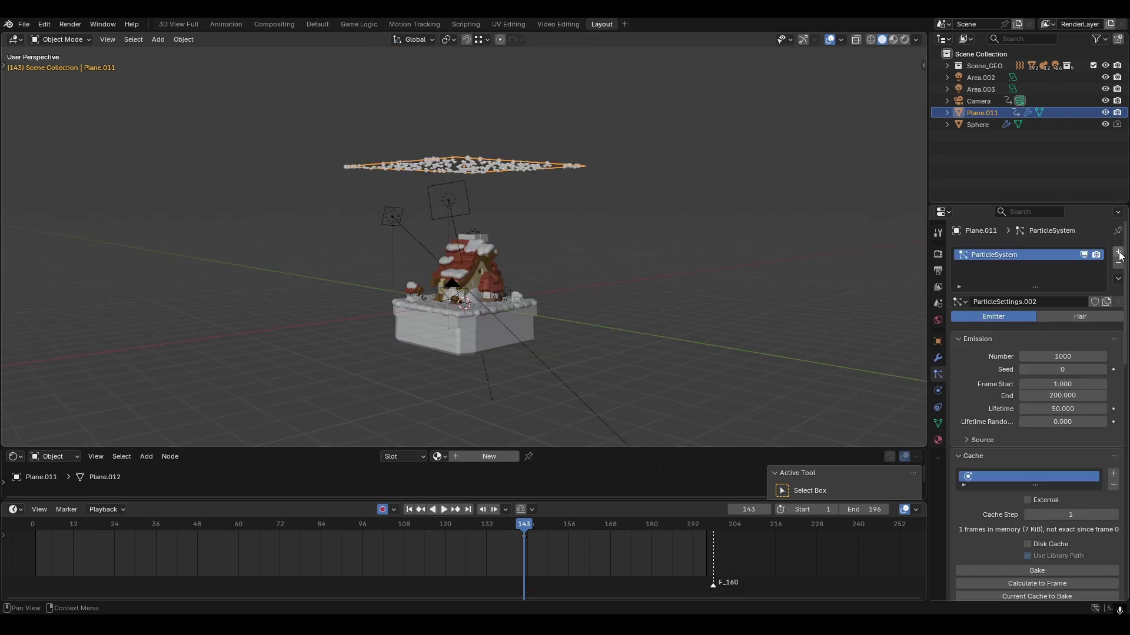
click(444, 510)
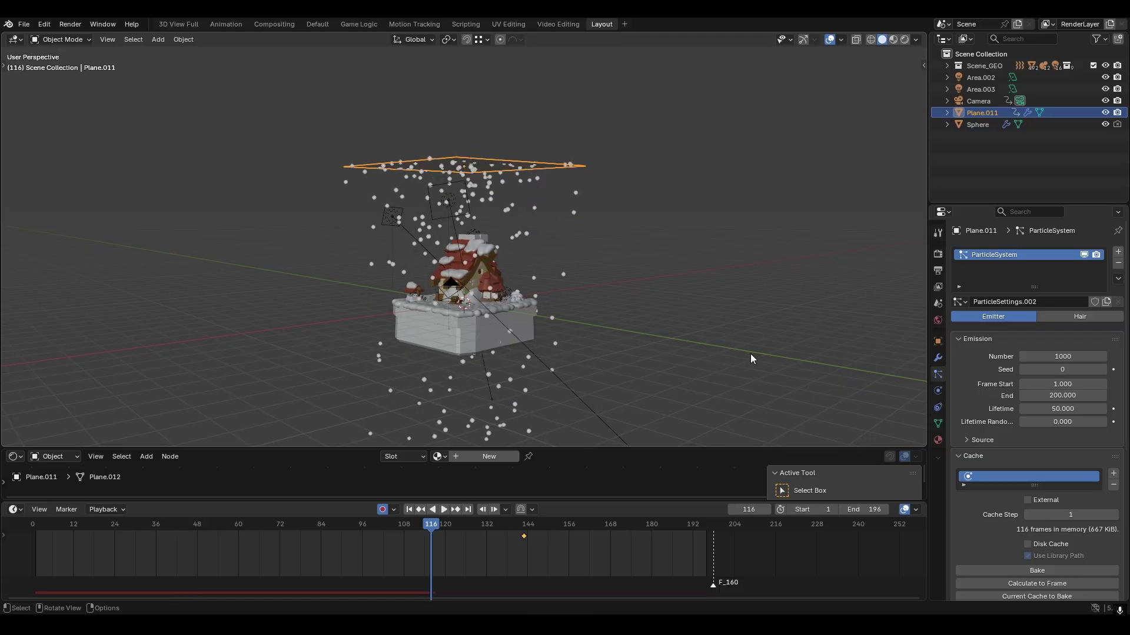
scroll(994, 376, down, 10)
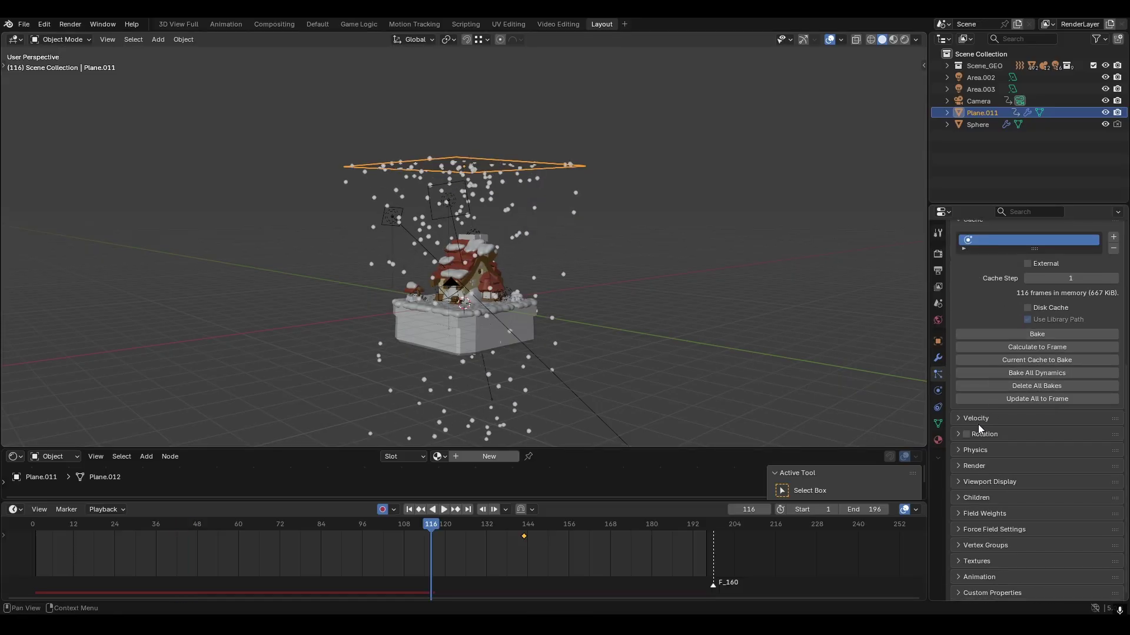
Render the particles as instances of the Sphere object and view through the camera.
click(979, 465)
scroll(1001, 453, down, 3)
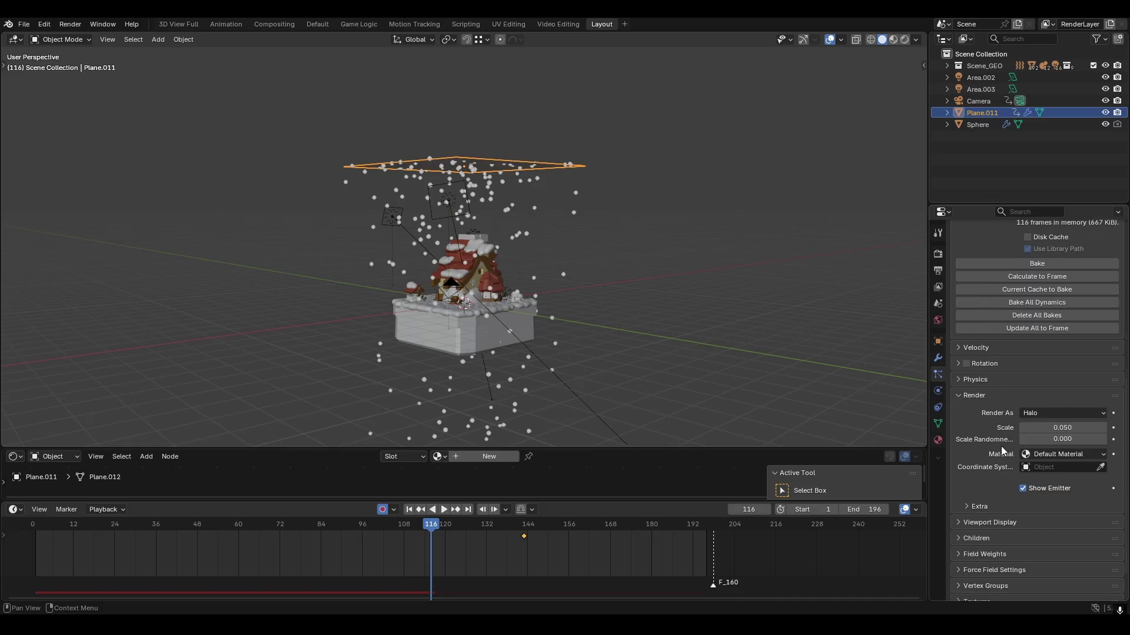
click(1043, 413)
click(1048, 483)
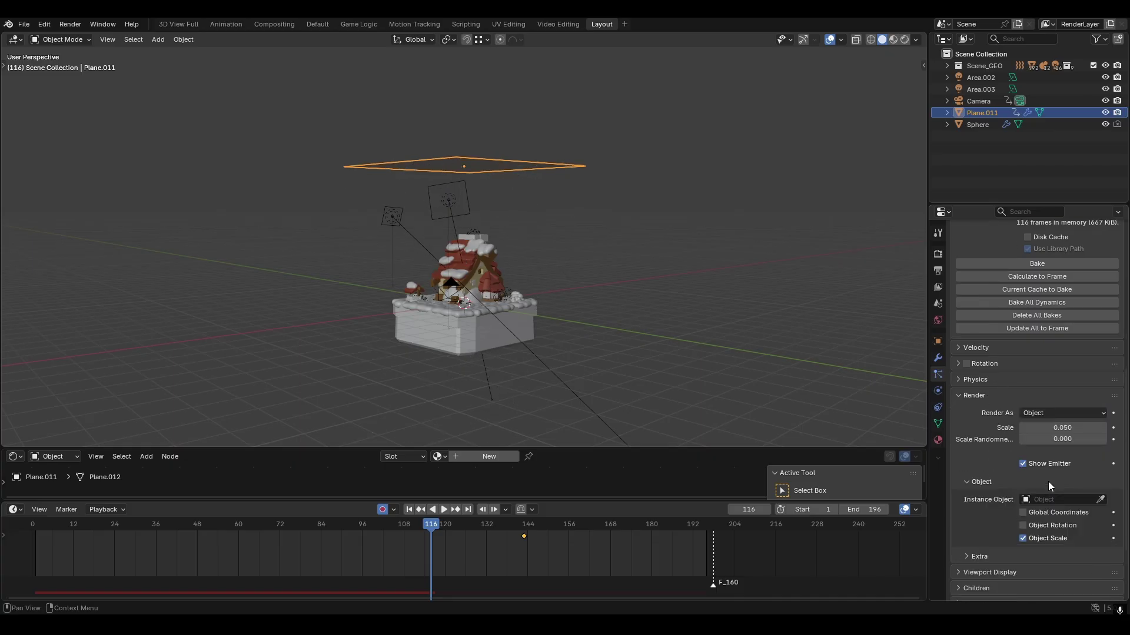
click(1099, 499)
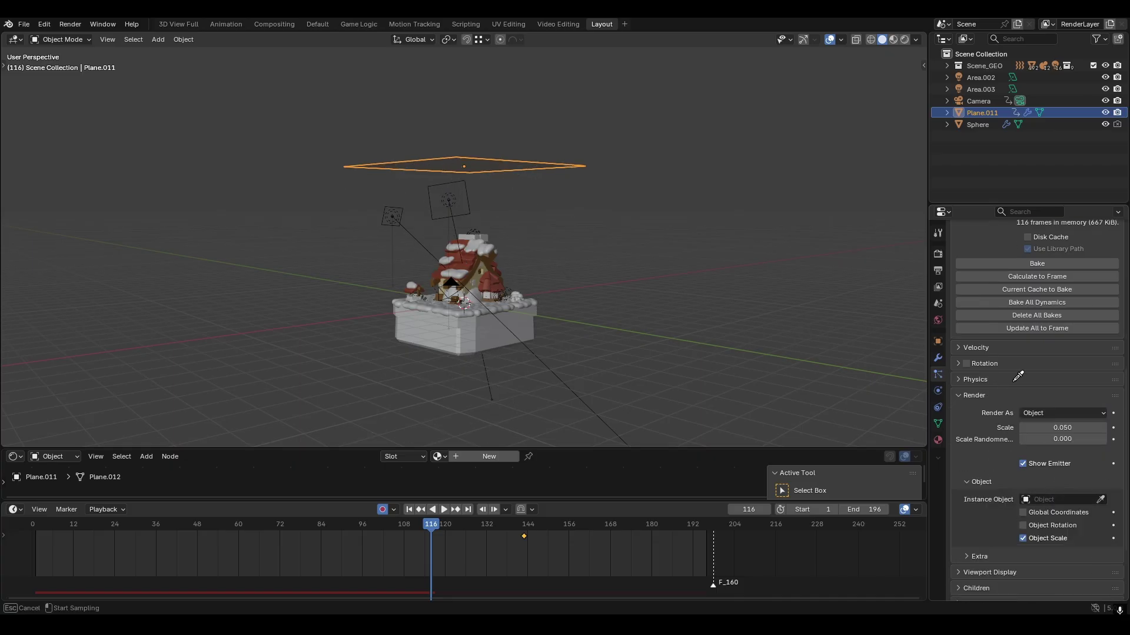
click(977, 124)
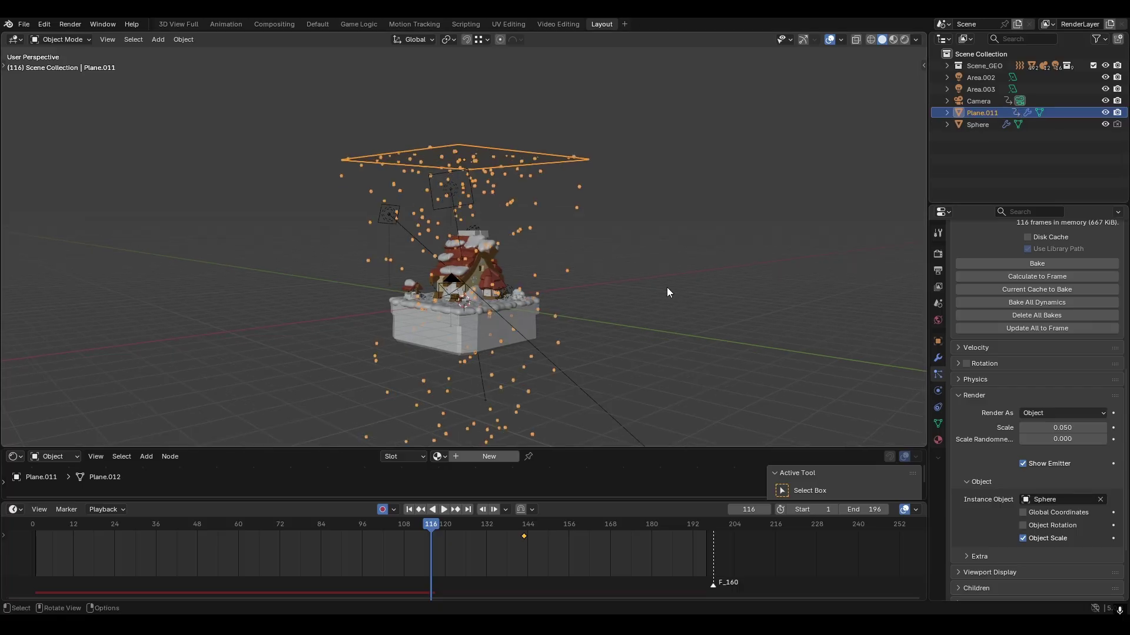
key(KP_0)
Hide the viewport overlays and set the particle scale to 0.01.
key(shift+alt+z)
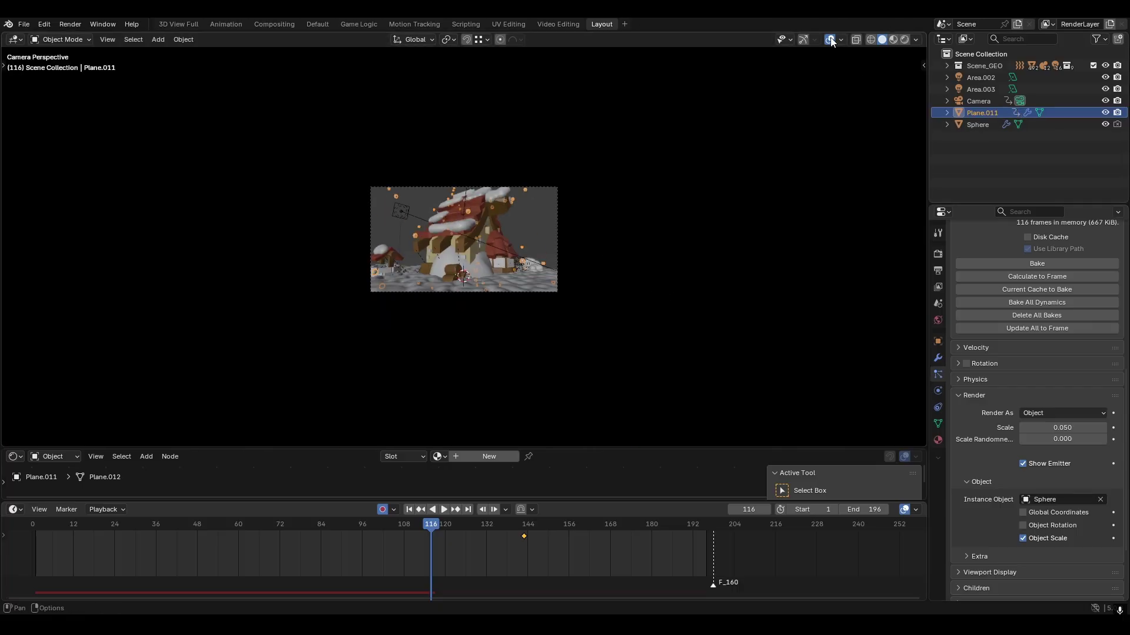
scroll(641, 247, up, 4)
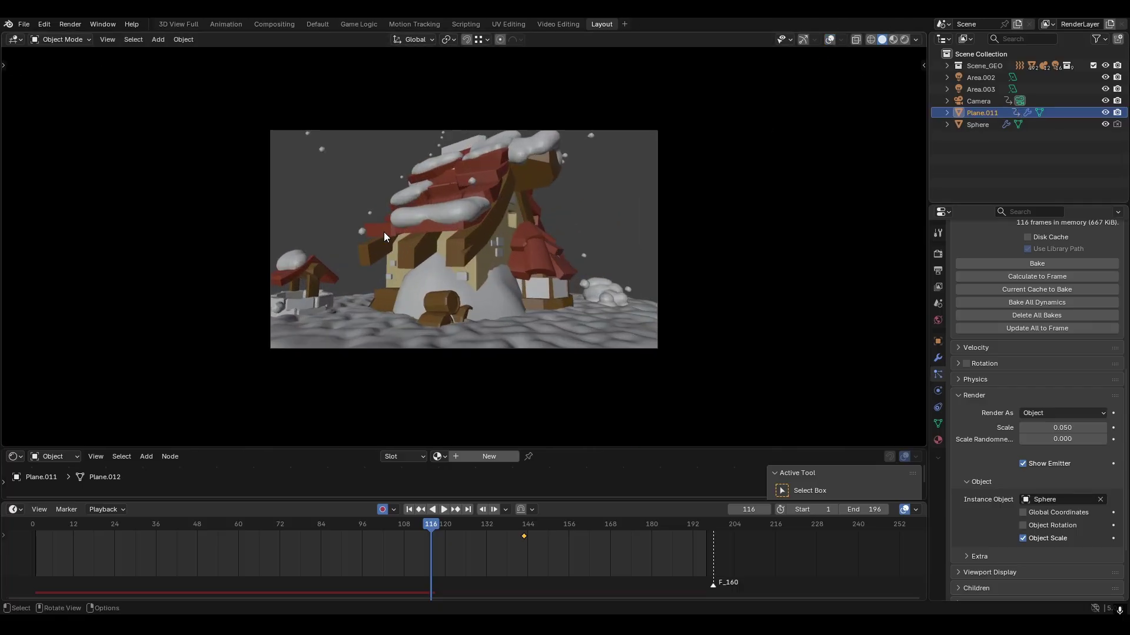
click(1075, 429)
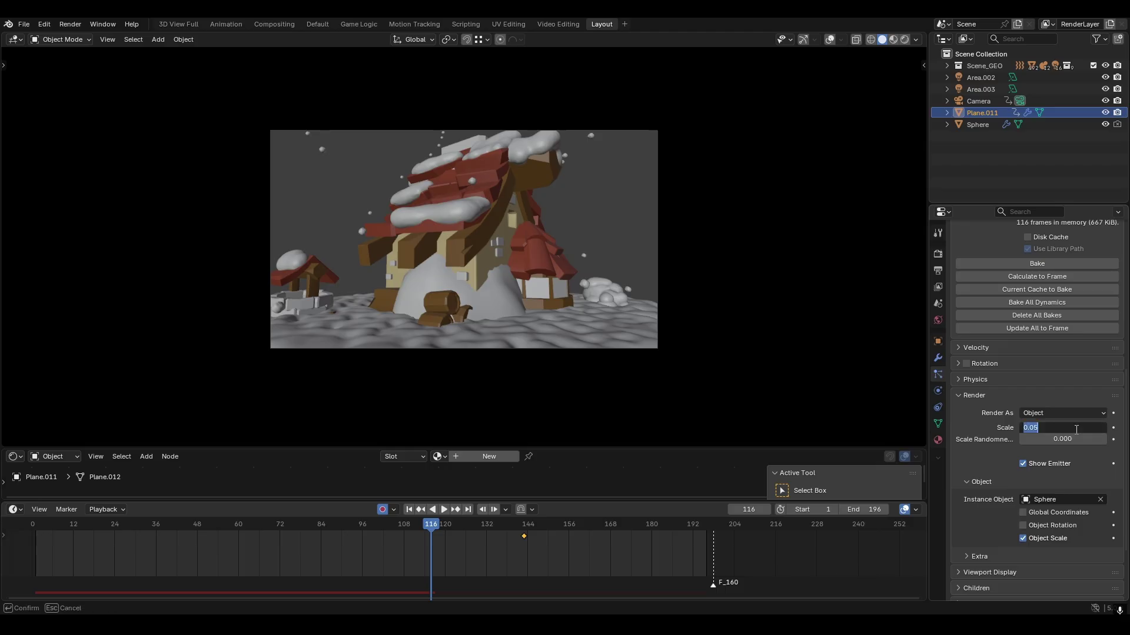
text(.01)
key(Return)
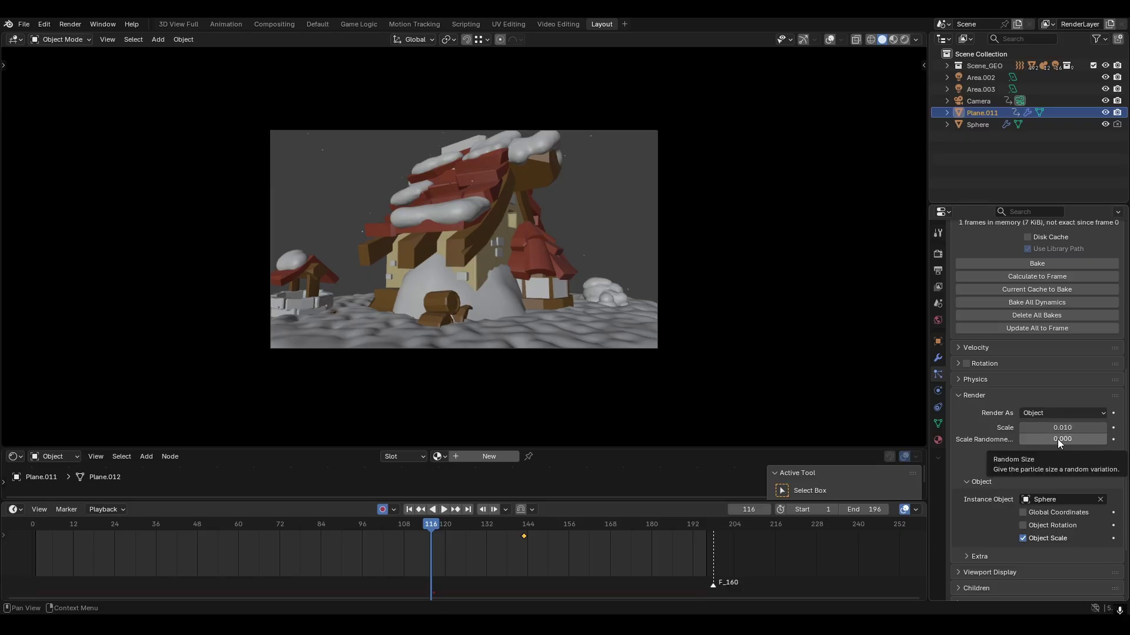
Set scale randomness to 1, hide the emitter in renders, and preview the snowfall.
click(1057, 439)
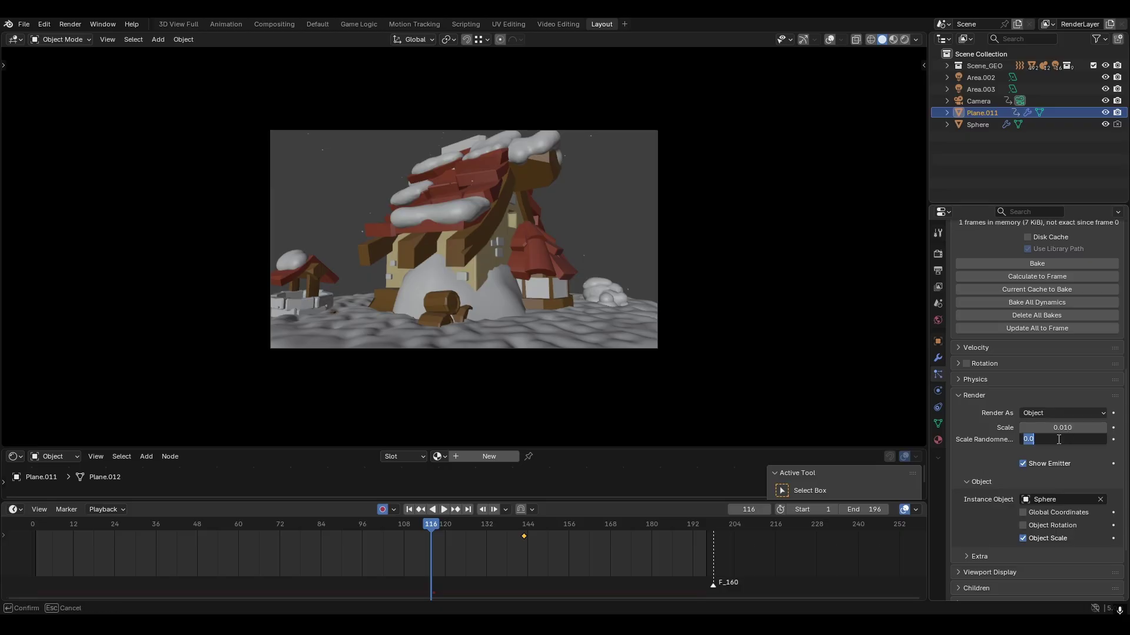
text(1)
key(Return)
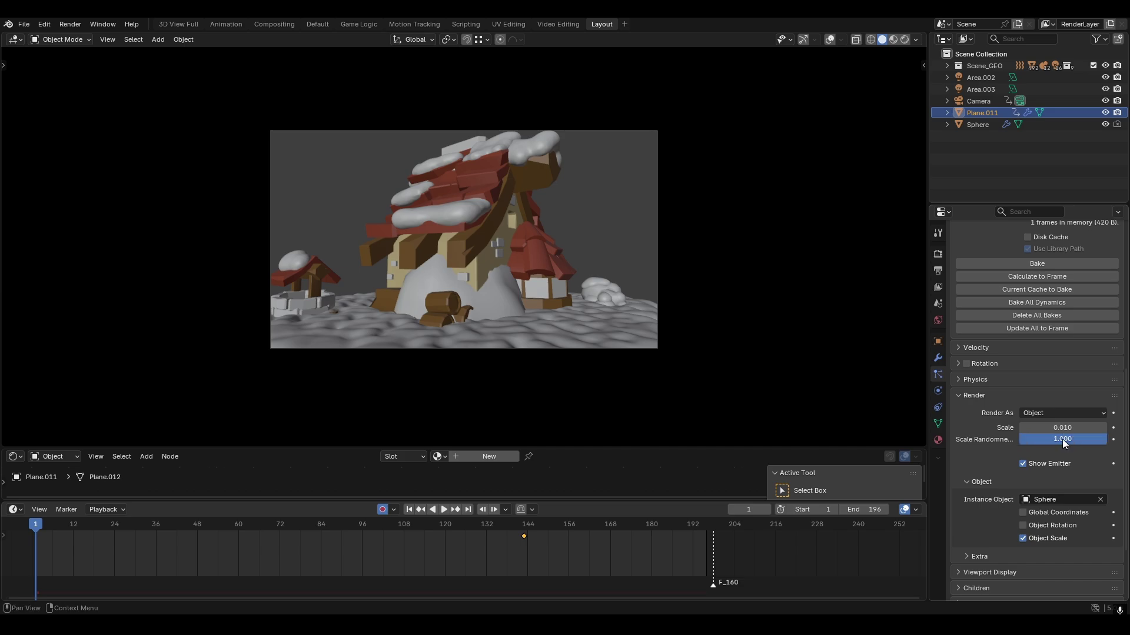
click(1023, 462)
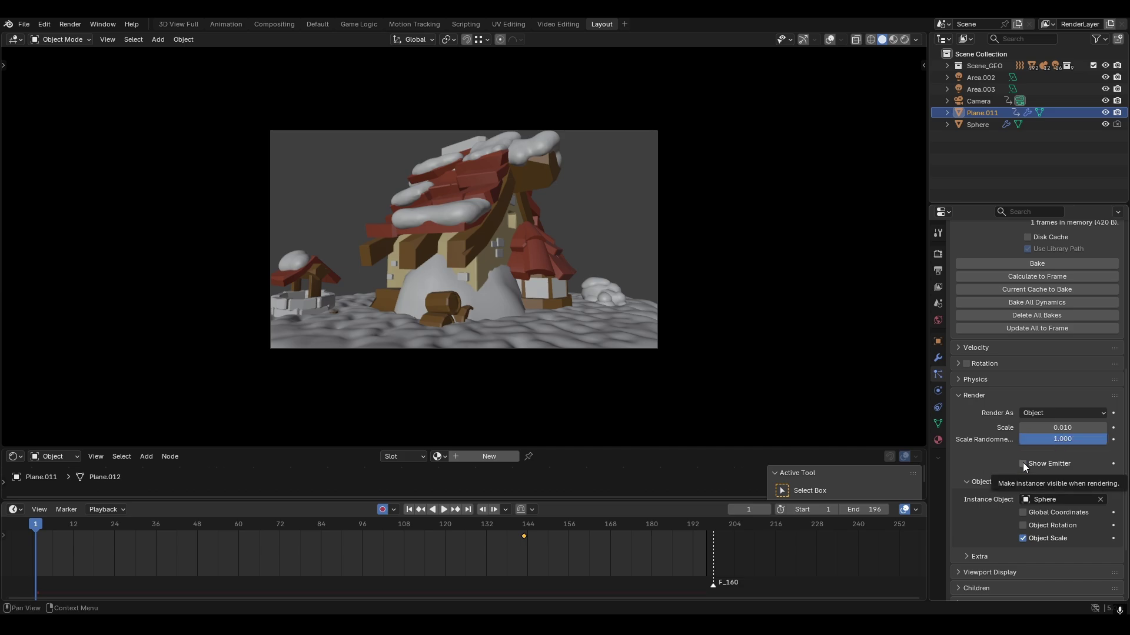
click(444, 510)
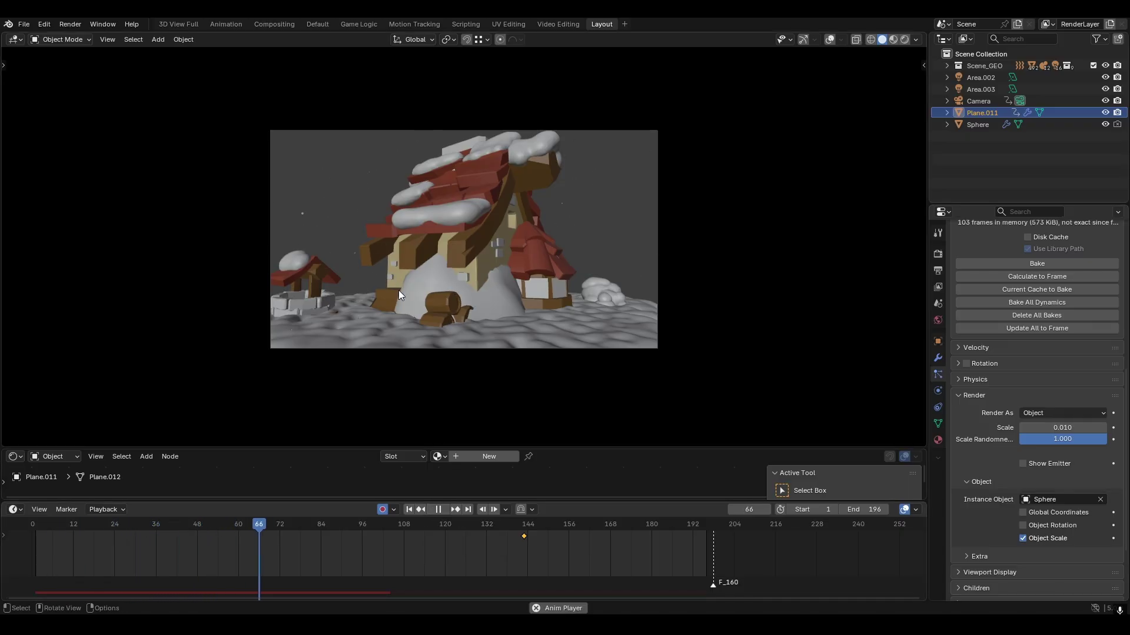
click(438, 509)
click(409, 509)
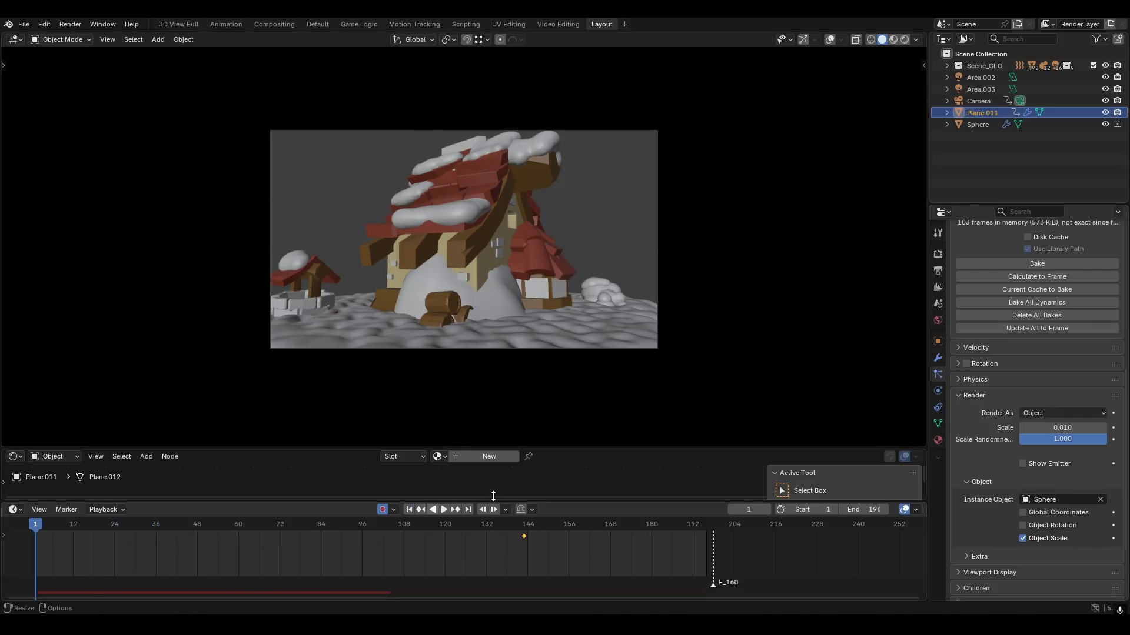
Set the Physics integration timestep to 0.01.
scroll(993, 520, down, 1)
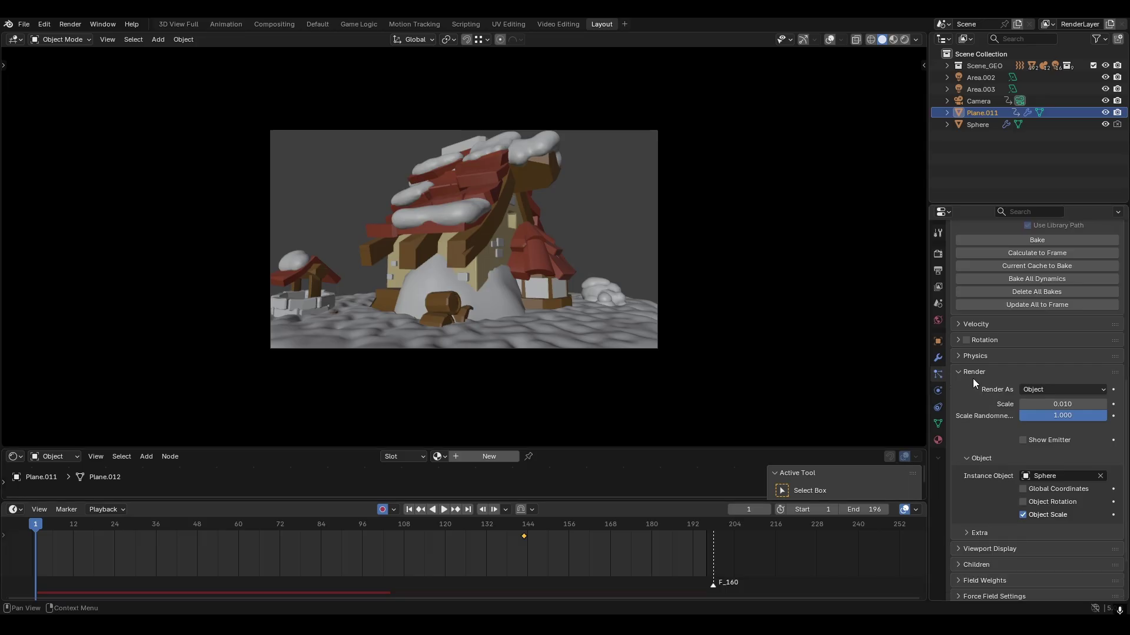
click(972, 356)
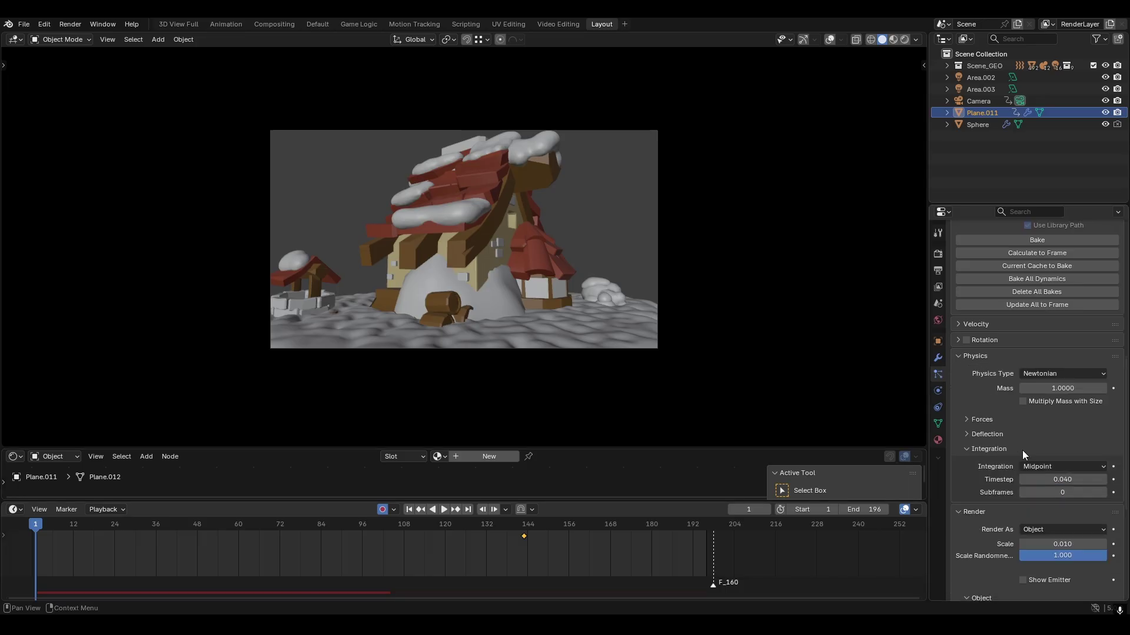
click(1081, 480)
text(0.01)
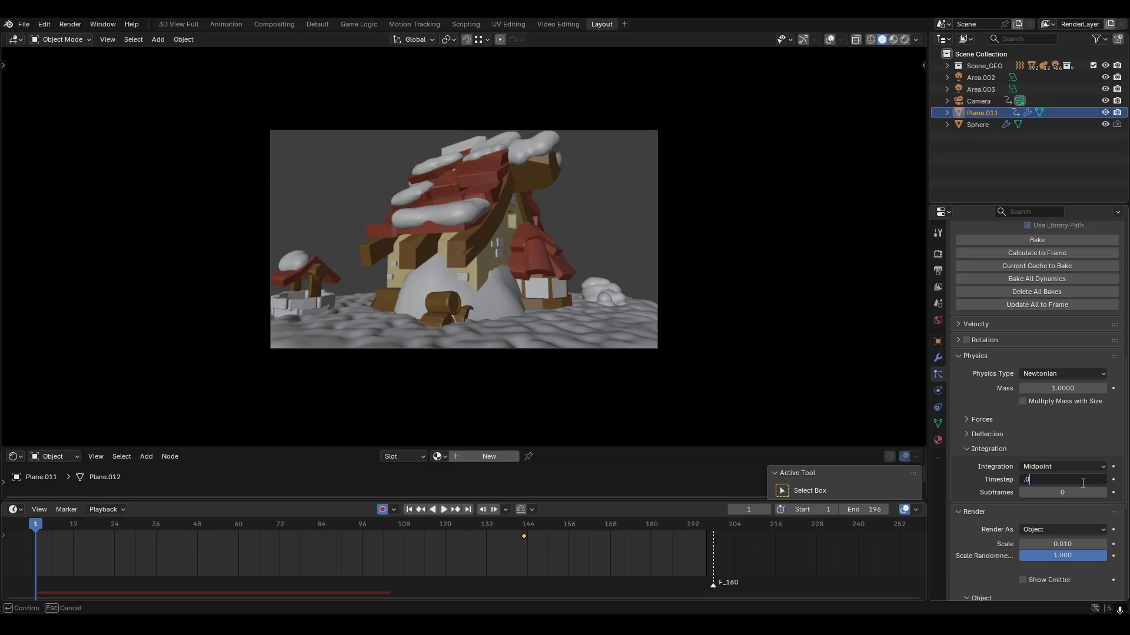
key(Return)
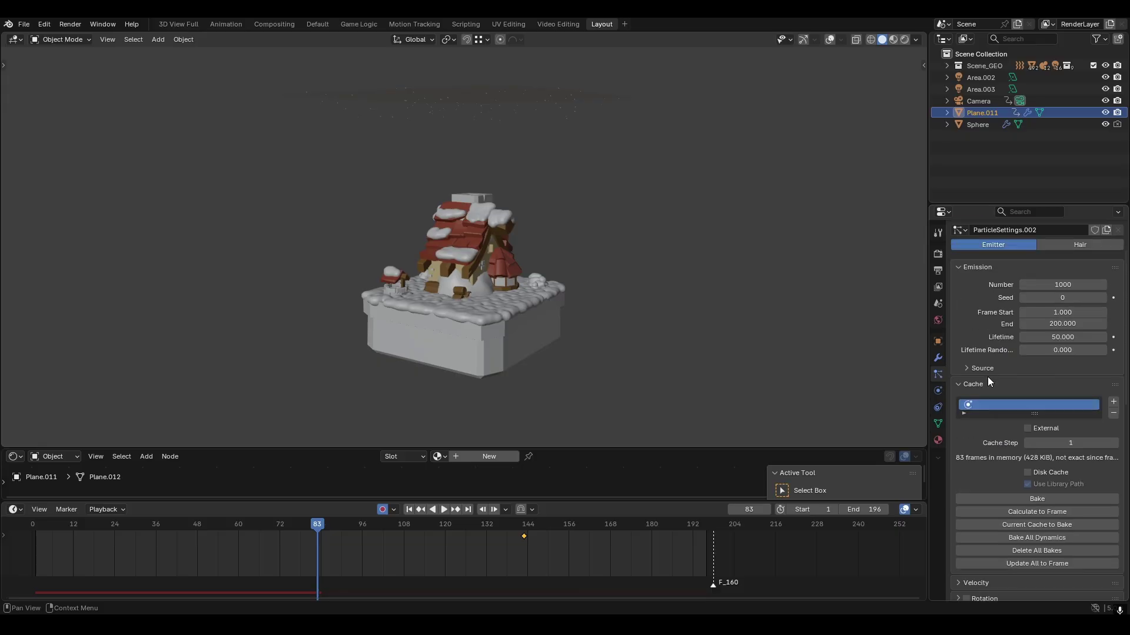
Set the emission lifetime to 500 frames and replay the animation from the start.
scroll(987, 376, up, 1)
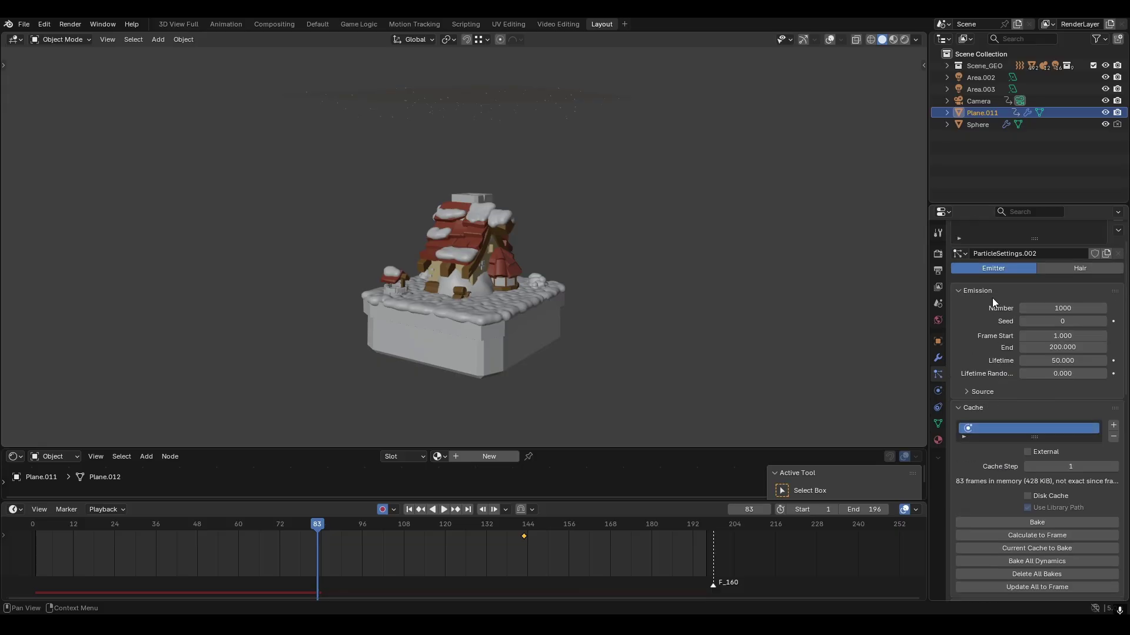
click(1058, 360)
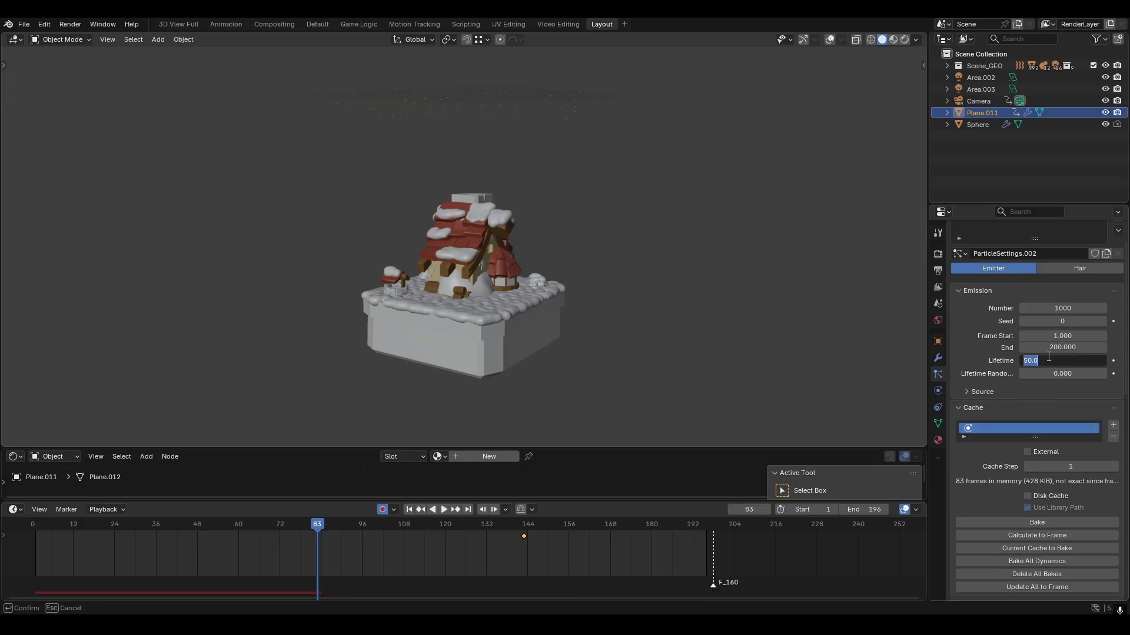
text(500)
key(Return)
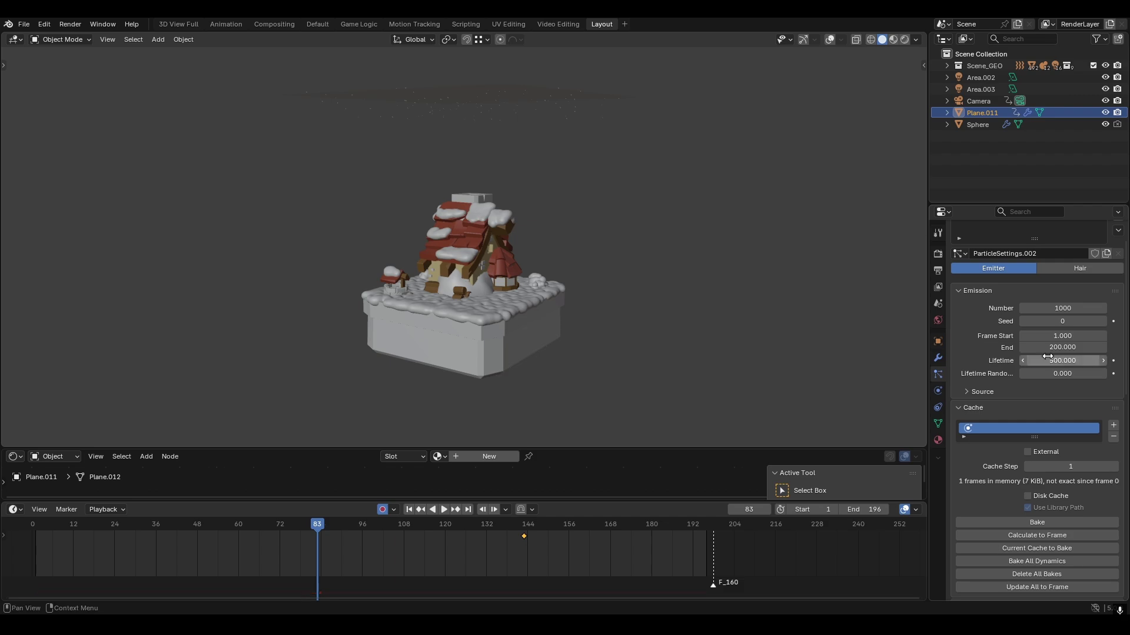
click(409, 509)
click(443, 510)
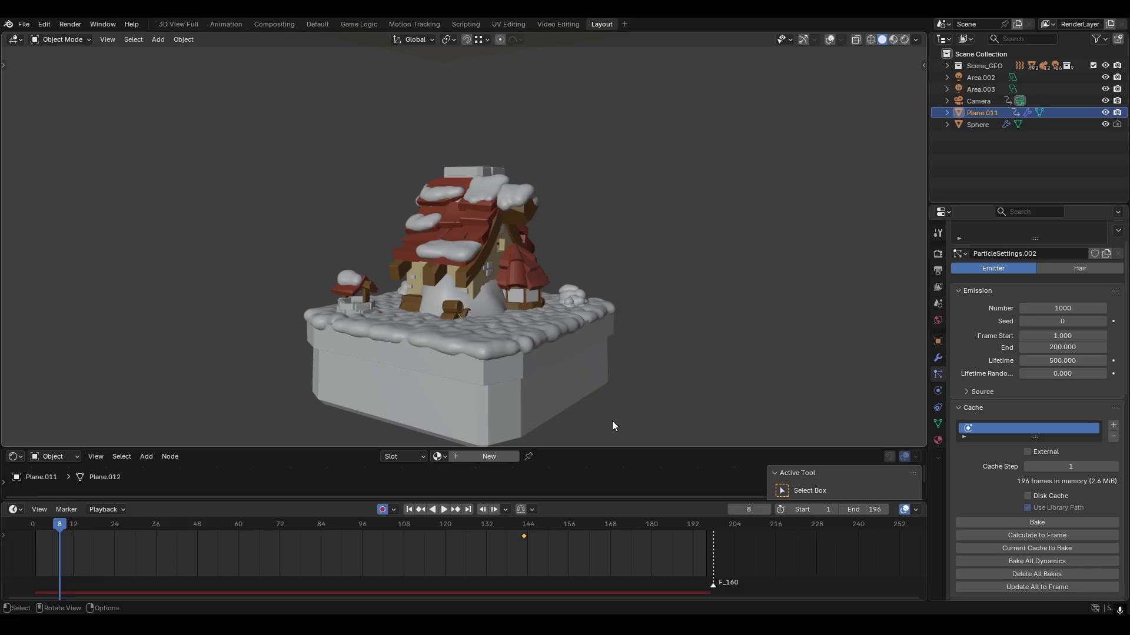
Set Normal velocity to 0 and Object Aligned Z velocity to -1, then test playback.
scroll(1005, 437, down, 8)
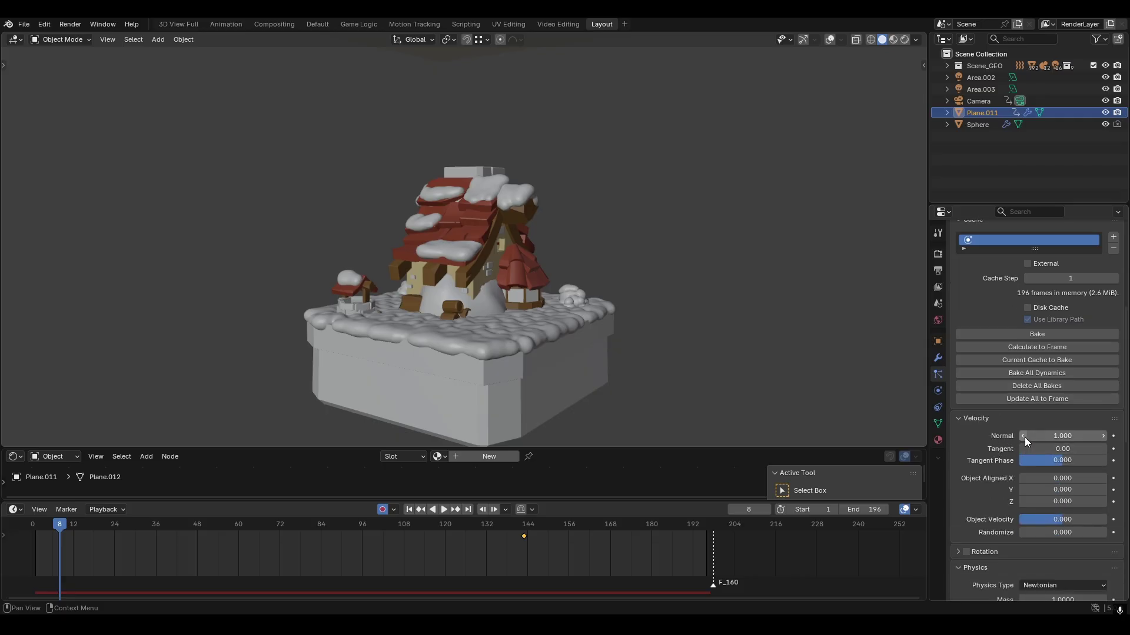
drag(1059, 436, 1027, 436)
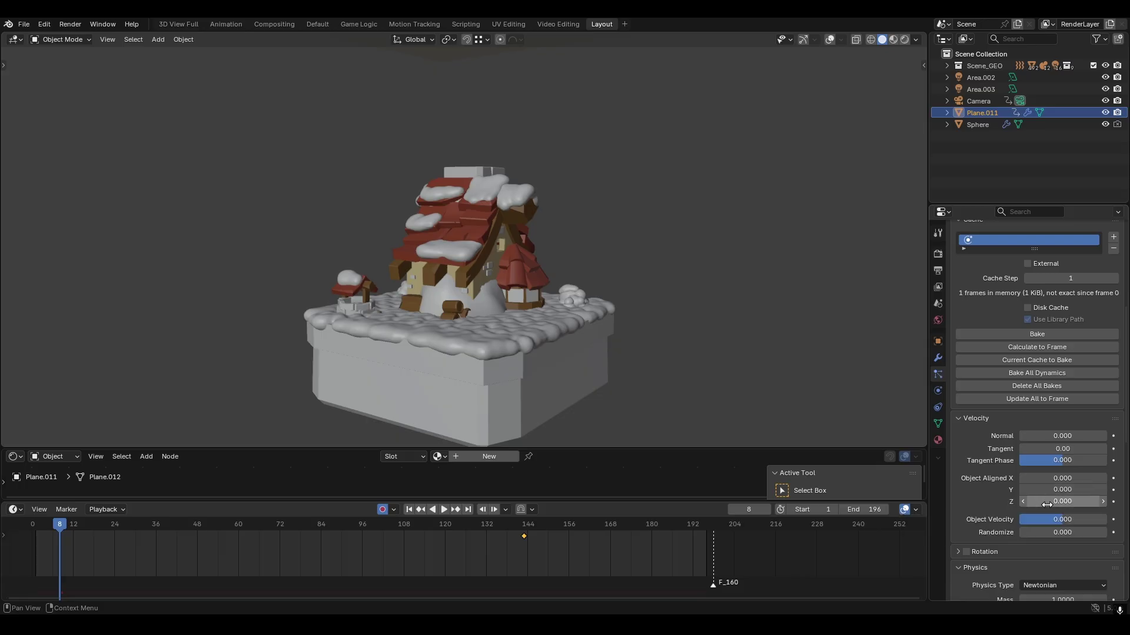
scroll(696, 285, down, 3)
click(1076, 501)
text(-)
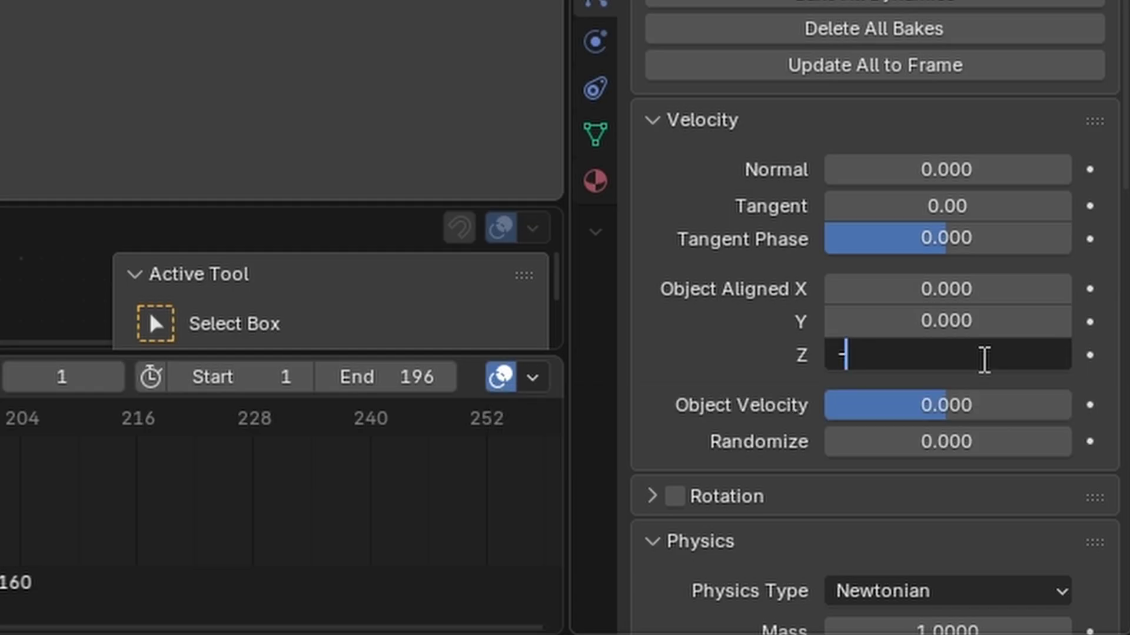
text(1)
key(Return)
click(440, 510)
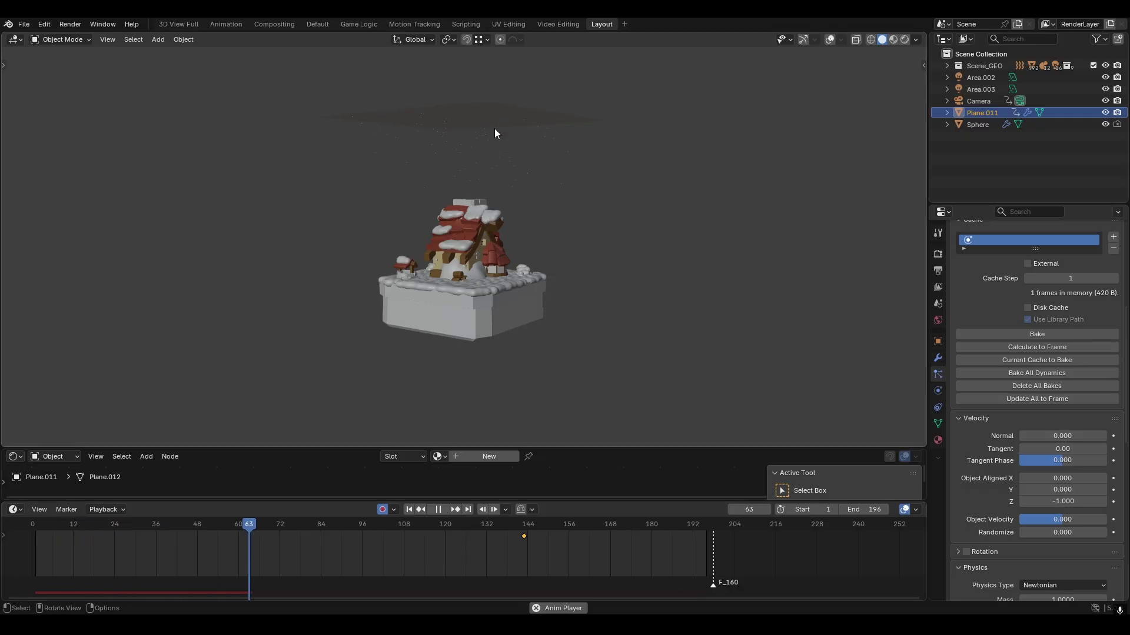
key(Escape)
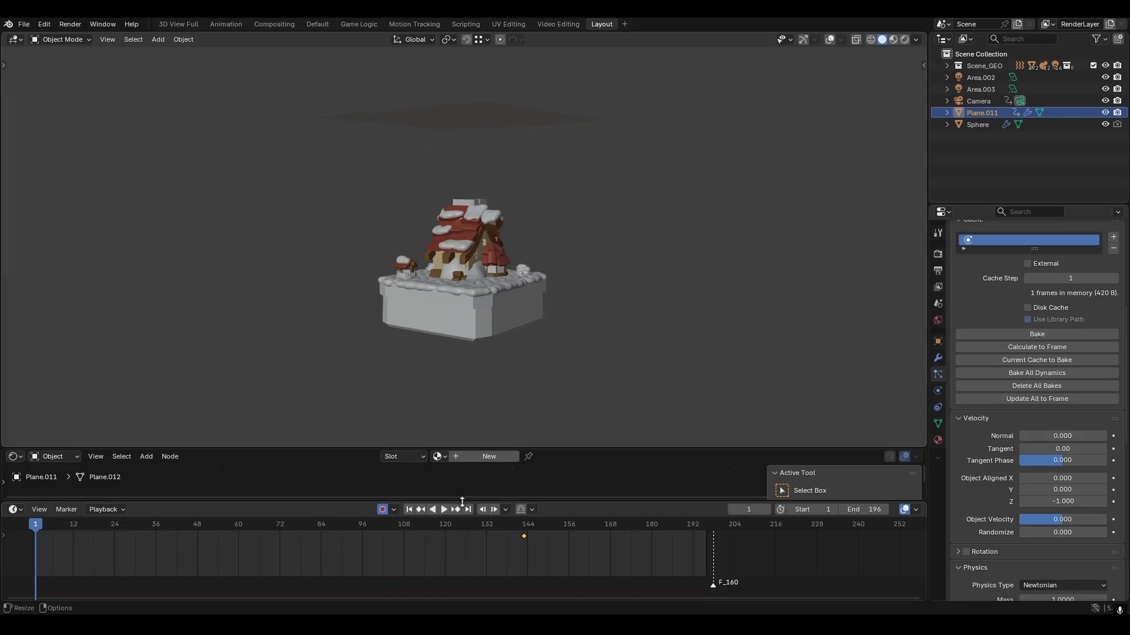
Set the velocity Randomize value to 1.
click(1061, 532)
text(1)
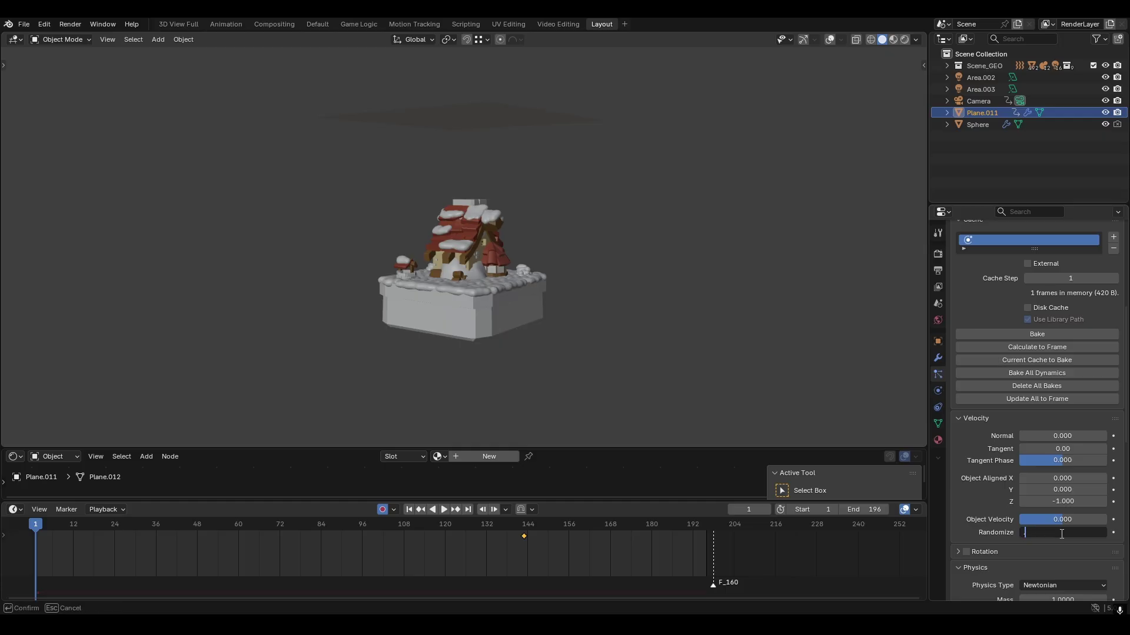
key(Return)
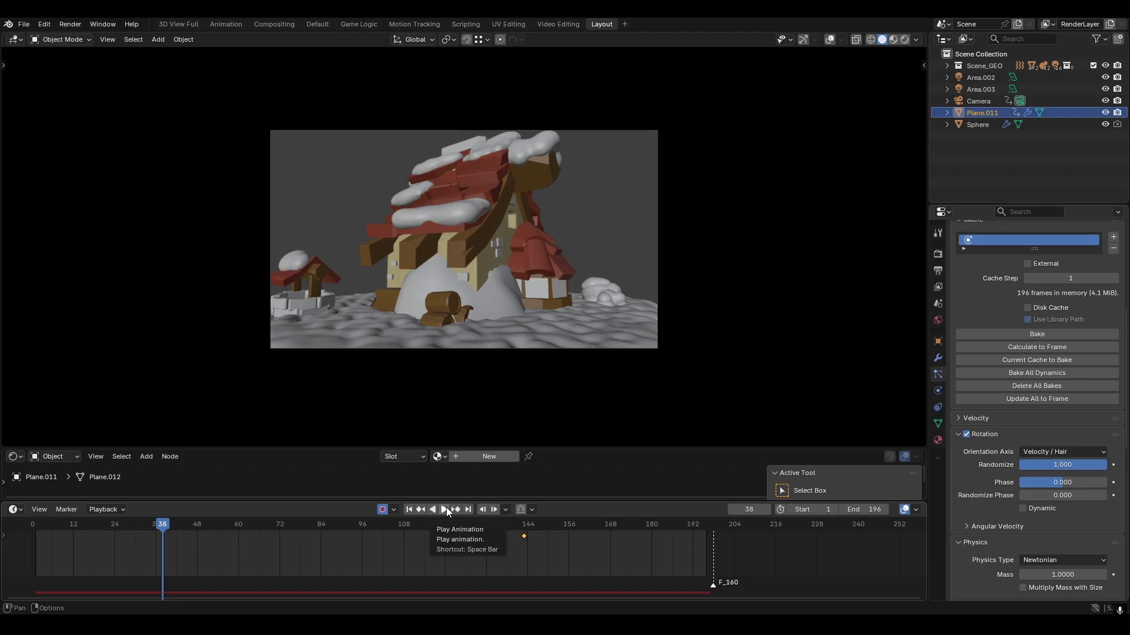
Raise the emission Number to 10000 particles and play back the denser snowfall.
scroll(1015, 408, up, 10)
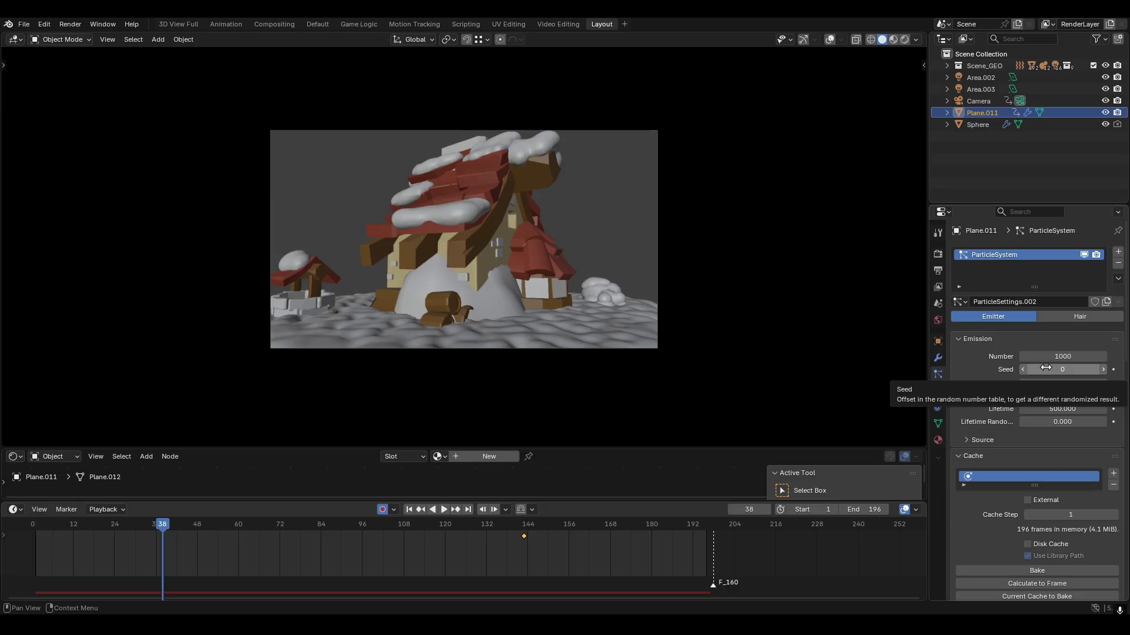
click(1050, 358)
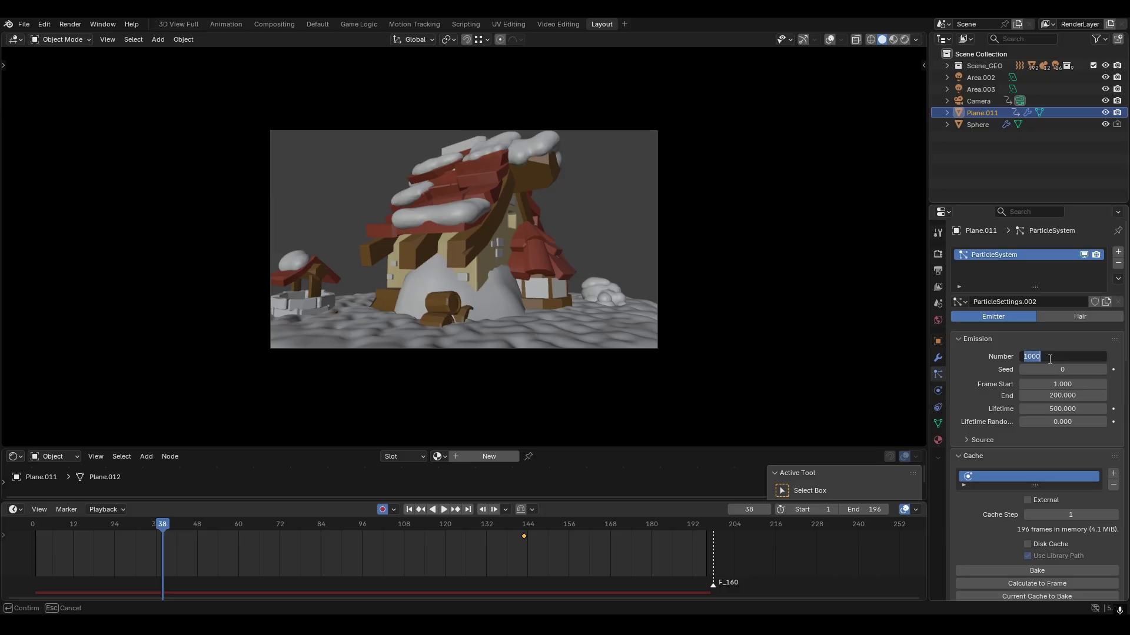
text(10000)
key(Return)
click(445, 510)
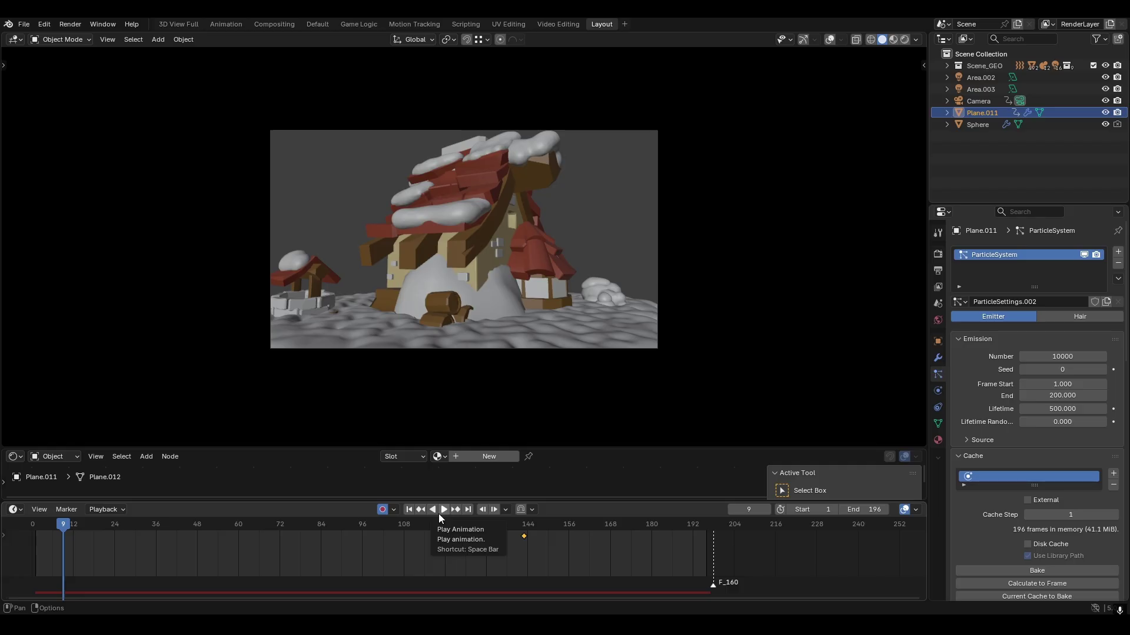
click(410, 509)
click(445, 510)
drag(259, 541, 344, 525)
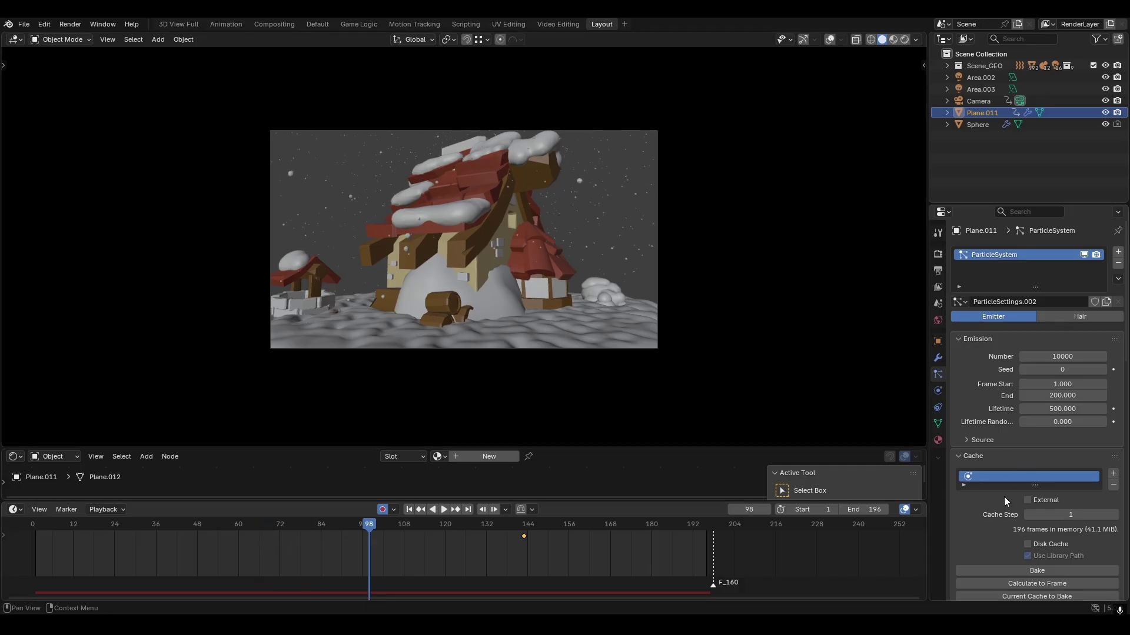
Bake the snow particle cache and make the animation range start at frame 100.
scroll(1003, 497, down, 3)
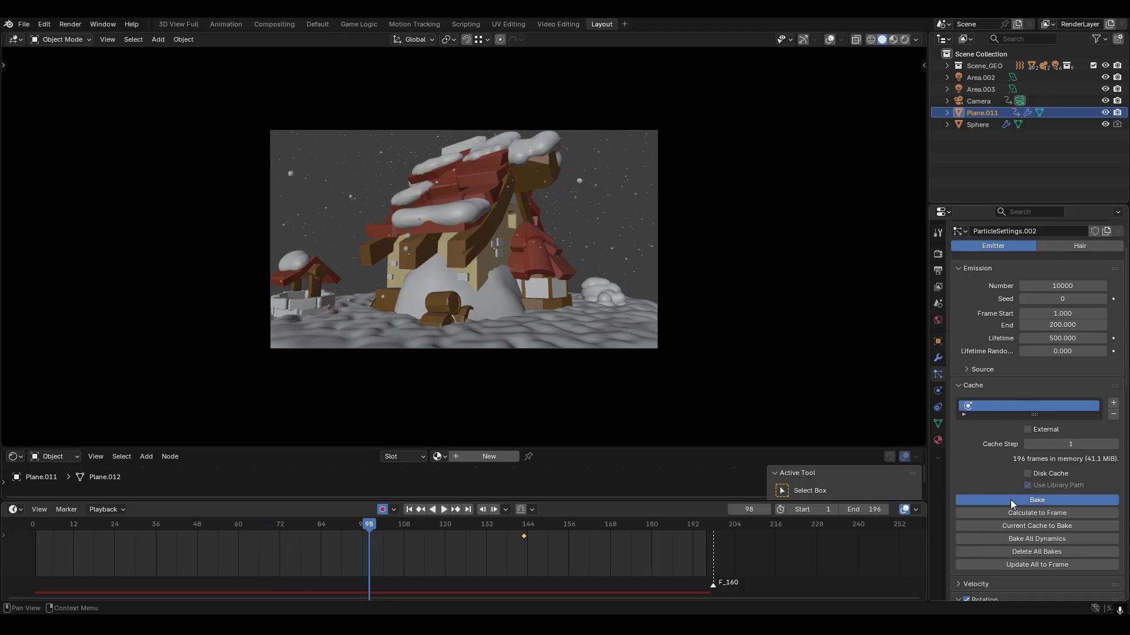
click(1011, 499)
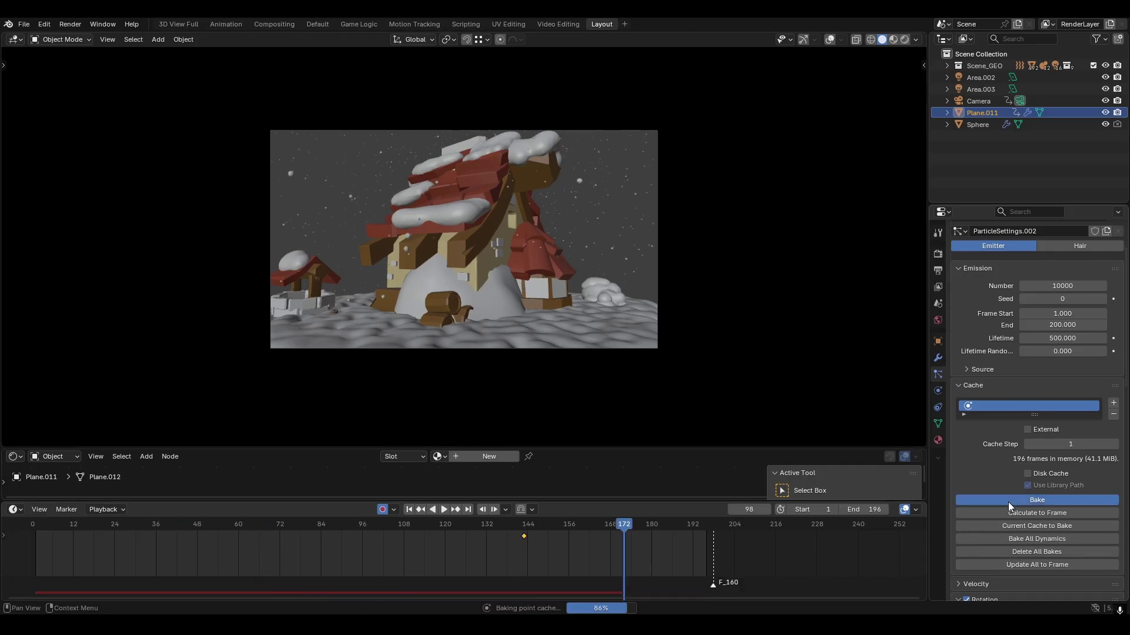
click(815, 507)
text(100)
key(Return)
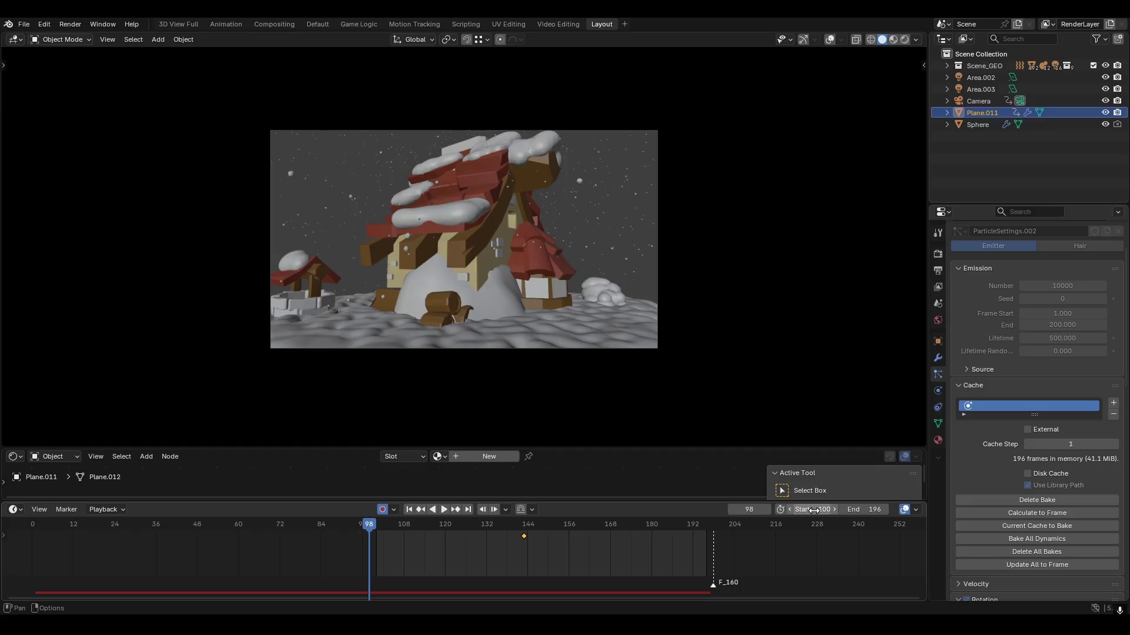
click(938, 254)
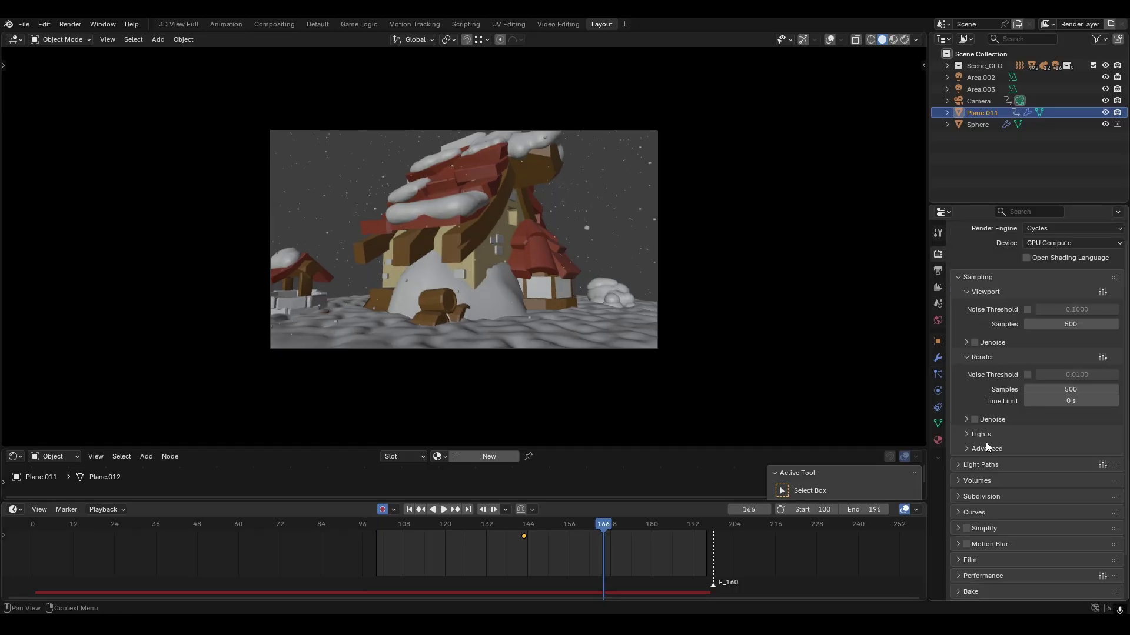
Enable Motion Blur in the Cycles render settings, adjust its shutter, and bring up the Render menu.
click(959, 545)
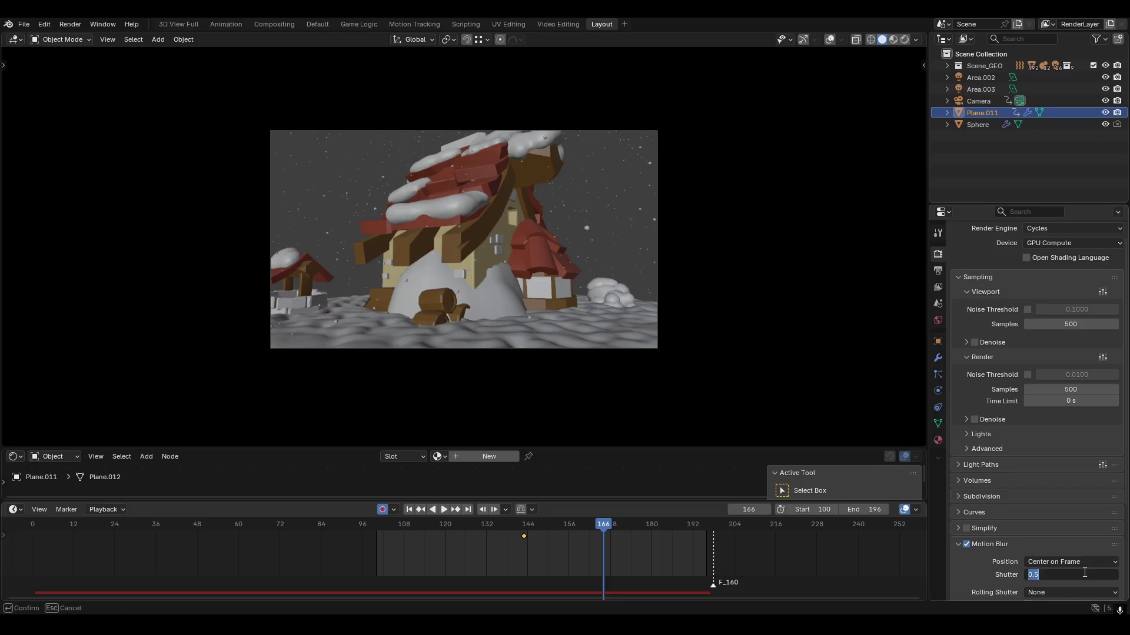
ctrl+click(1013, 275)
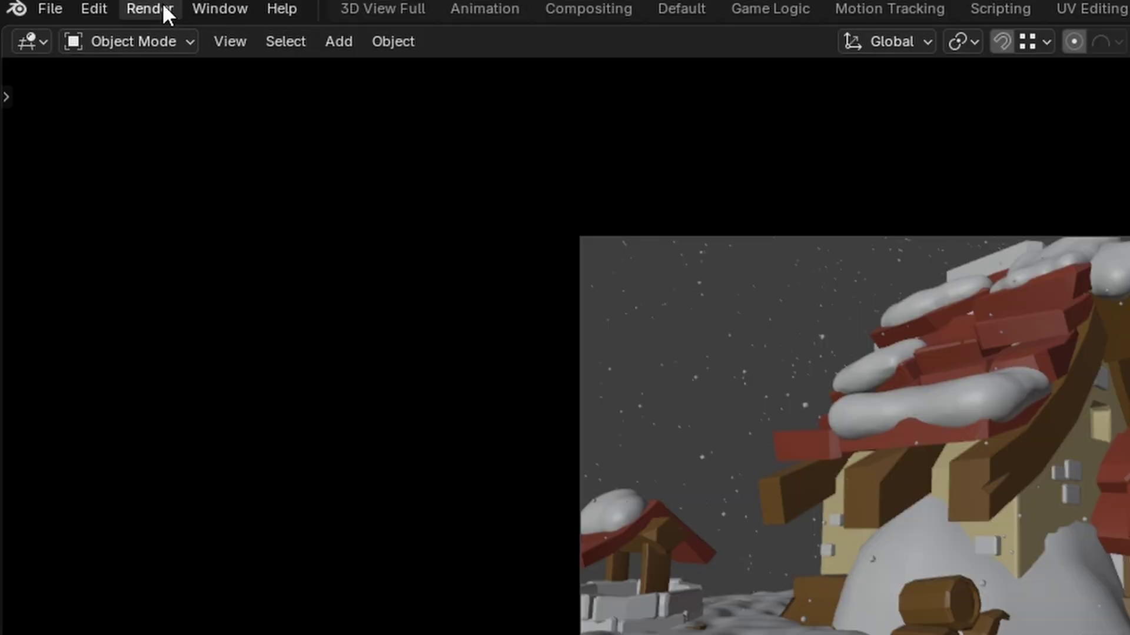
click(70, 23)
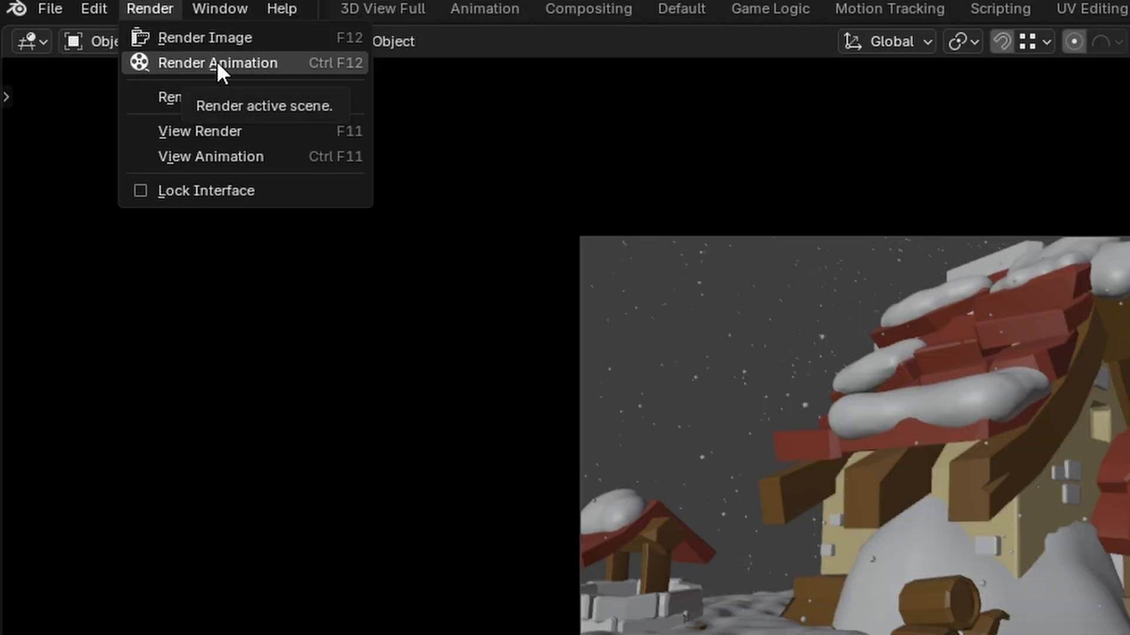